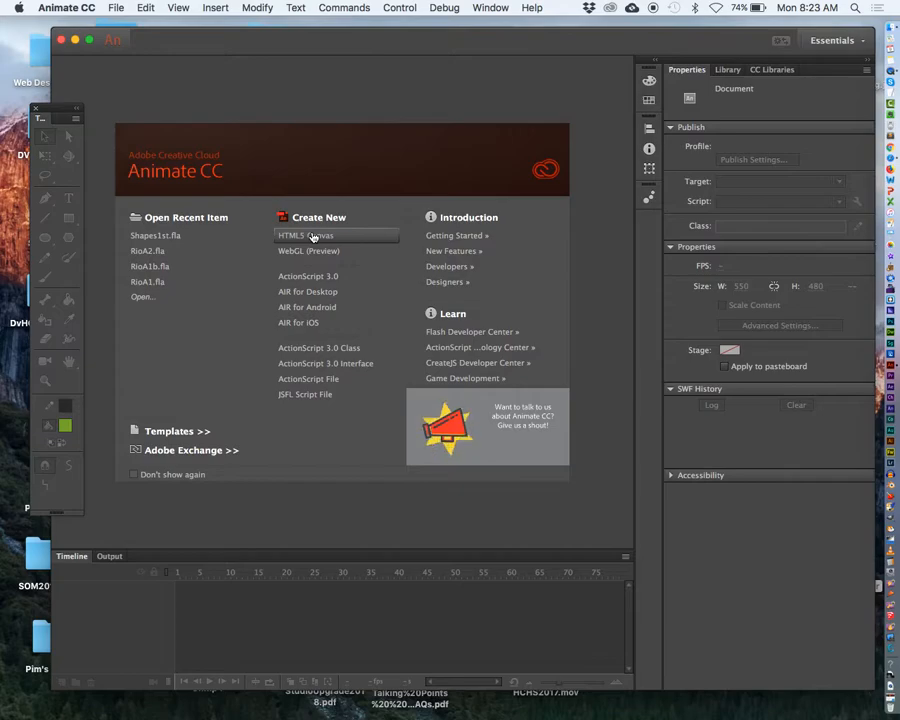
Create an HTML5 Canvas document, then reposition the Tools panel beside the stage and widen it slightly.
click(313, 237)
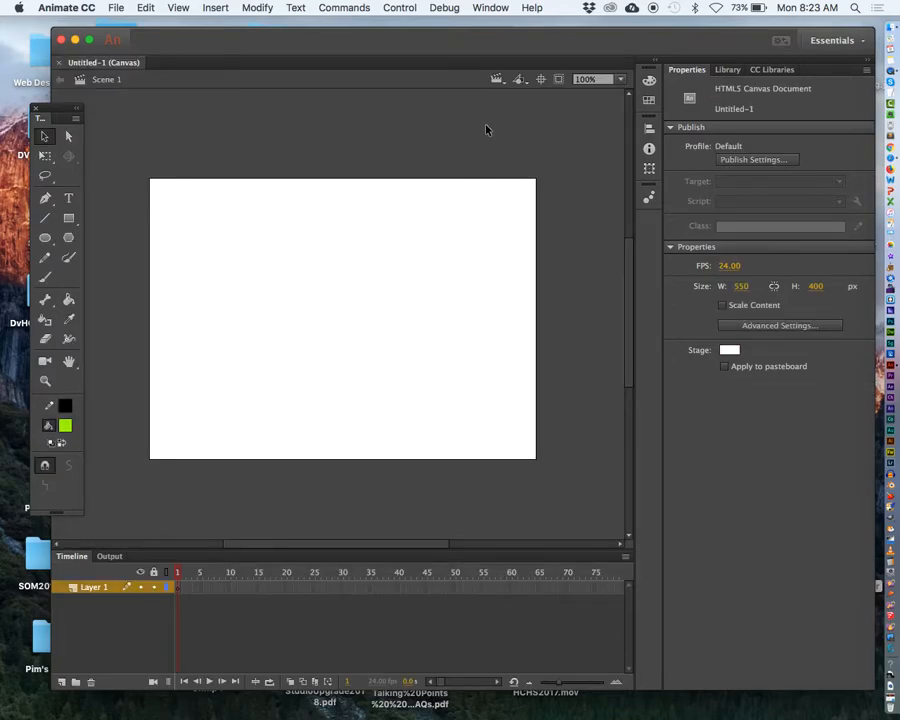
drag(65, 110, 90, 108)
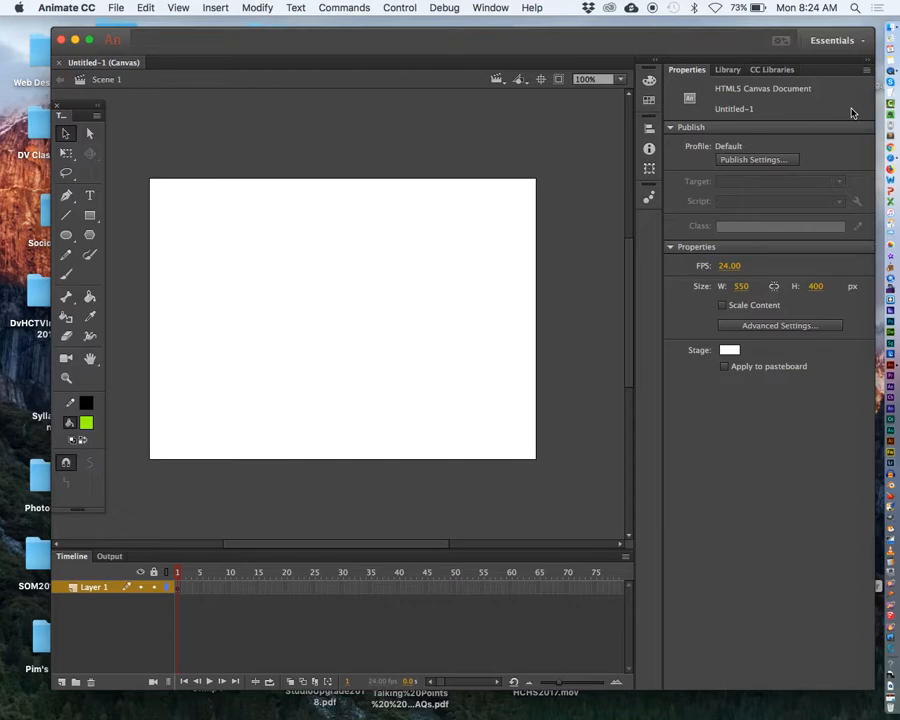
mouse_move(106, 149)
mouse_down()
mouse_move(86, 148)
mouse_move(128, 146)
mouse_move(120, 150)
mouse_up()
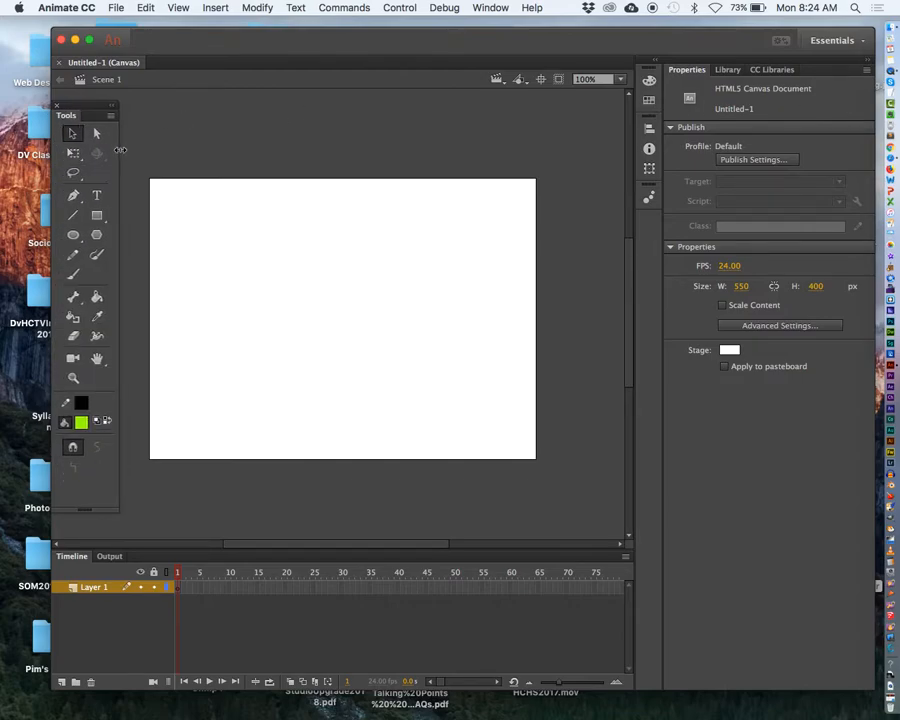
drag(85, 110, 95, 103)
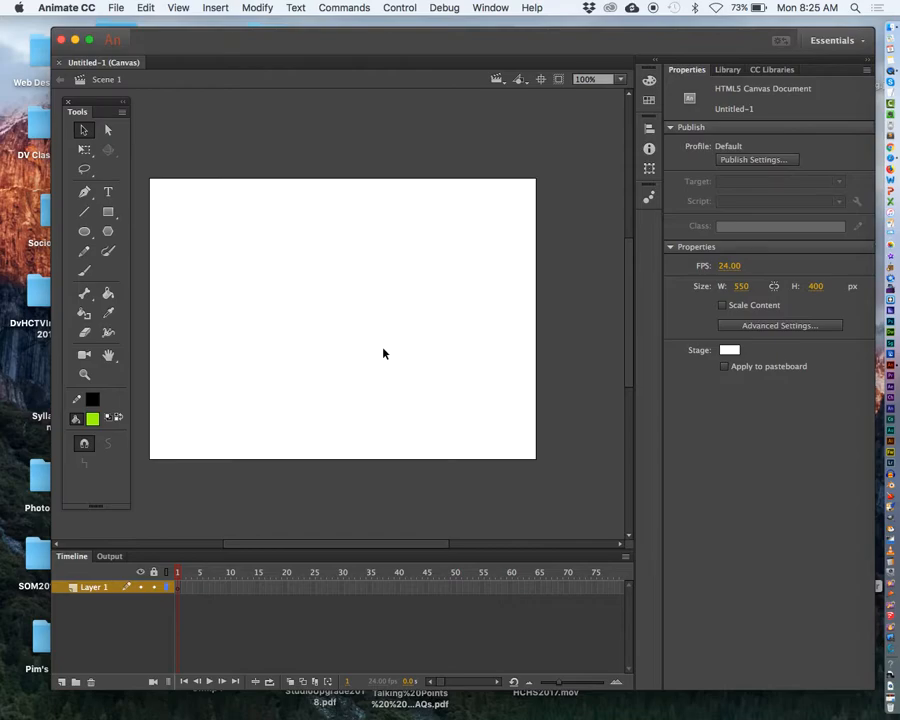
Rename the first timeline layer as Green Ball.
double_click(96, 590)
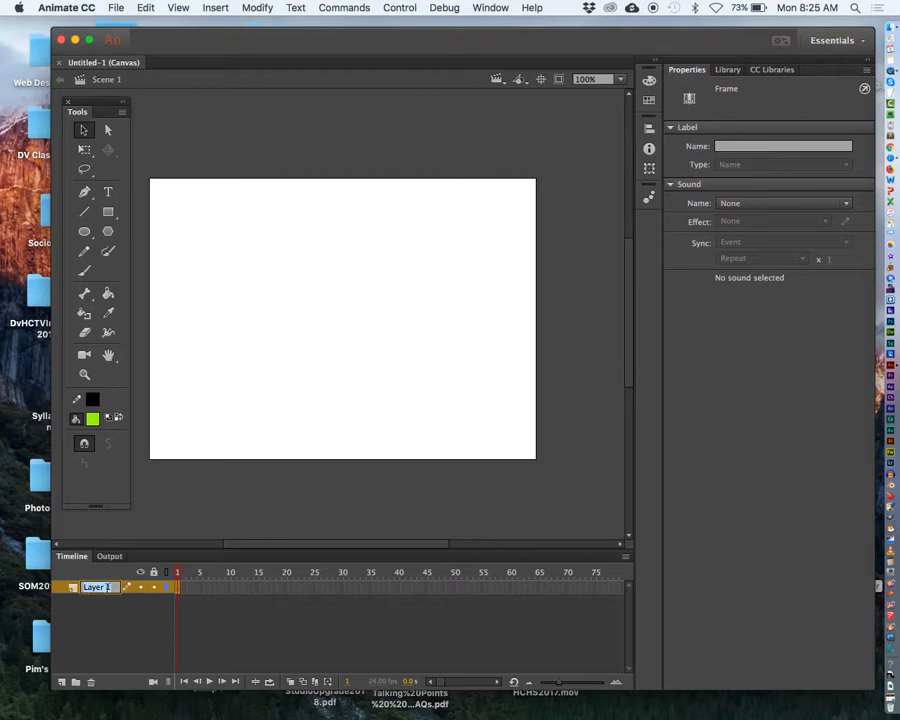
text(Green Ball)
key(Return)
Draw a circle about 78 px across with the Oval tool near the stage's lower-left corner, keeping the green fill and black outline.
click(85, 232)
click(87, 234)
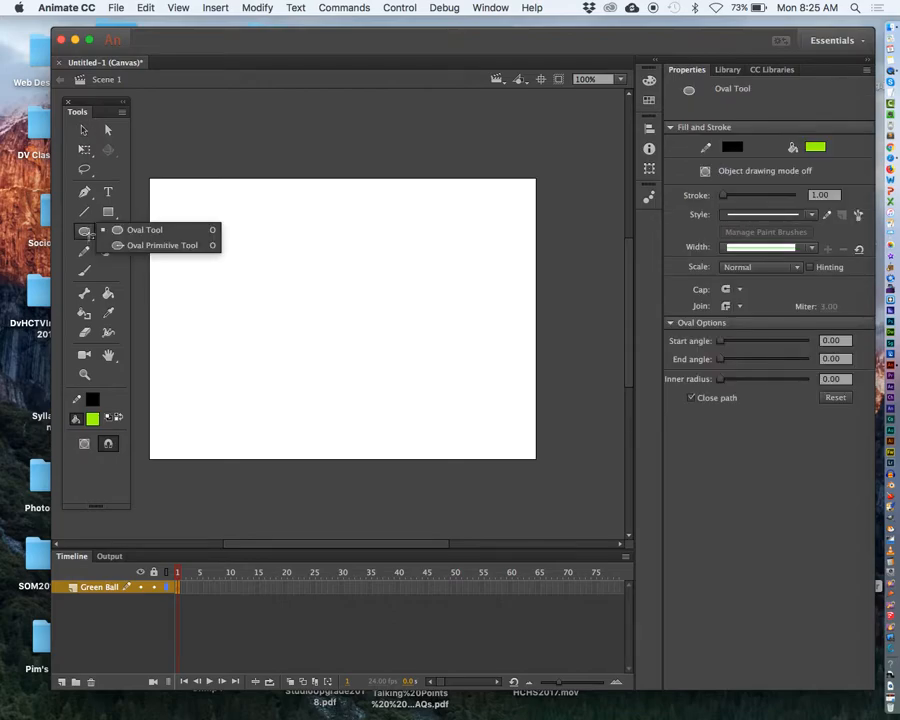
click(122, 238)
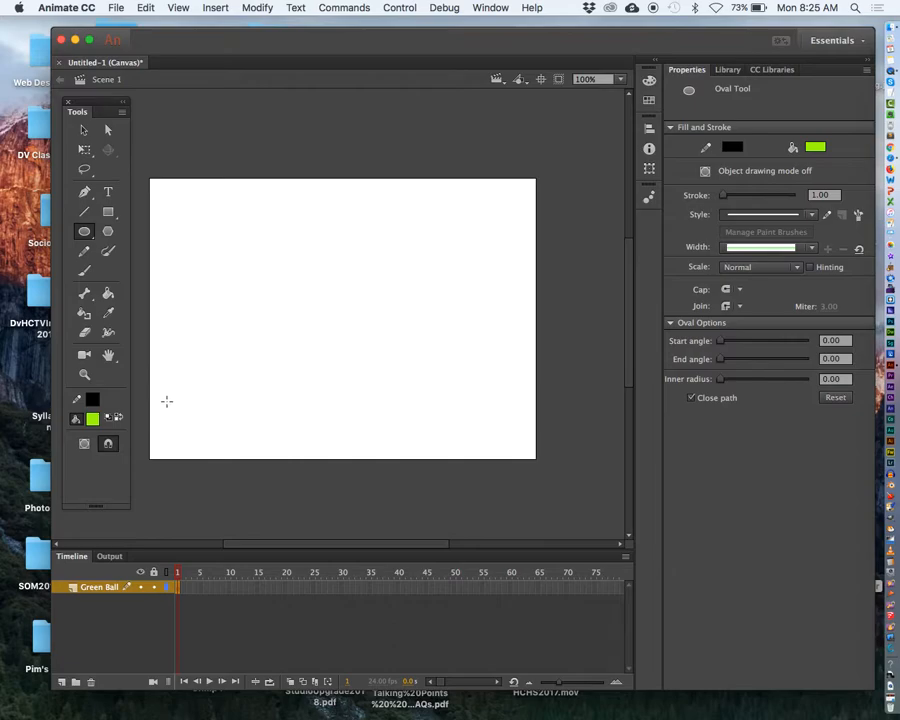
drag(163, 401, 217, 457)
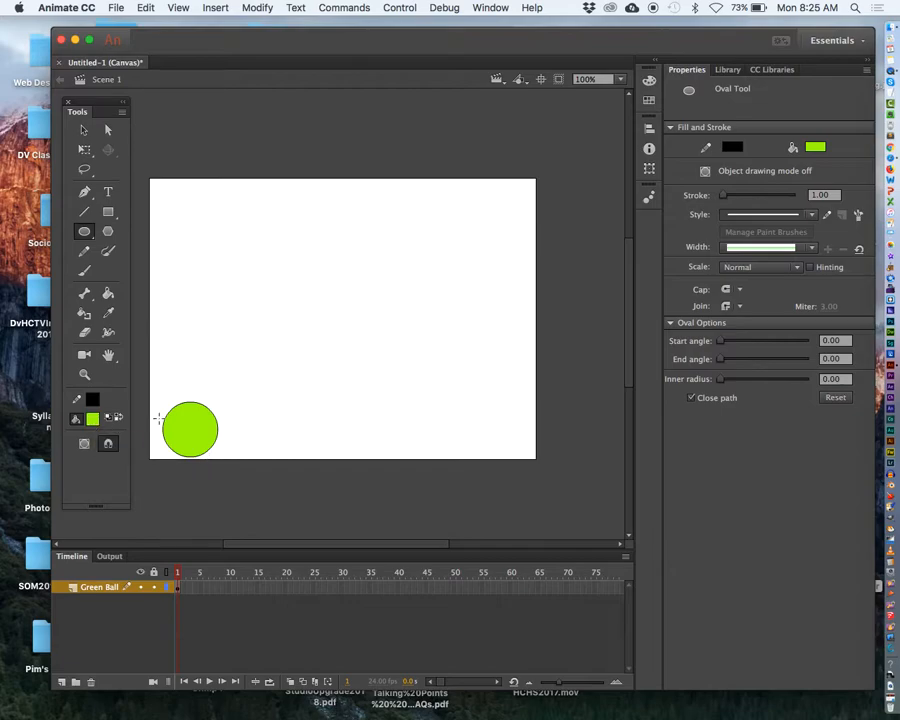
Try moving only the circle's fill up and to the right of its outline, and undo the move.
click(84, 131)
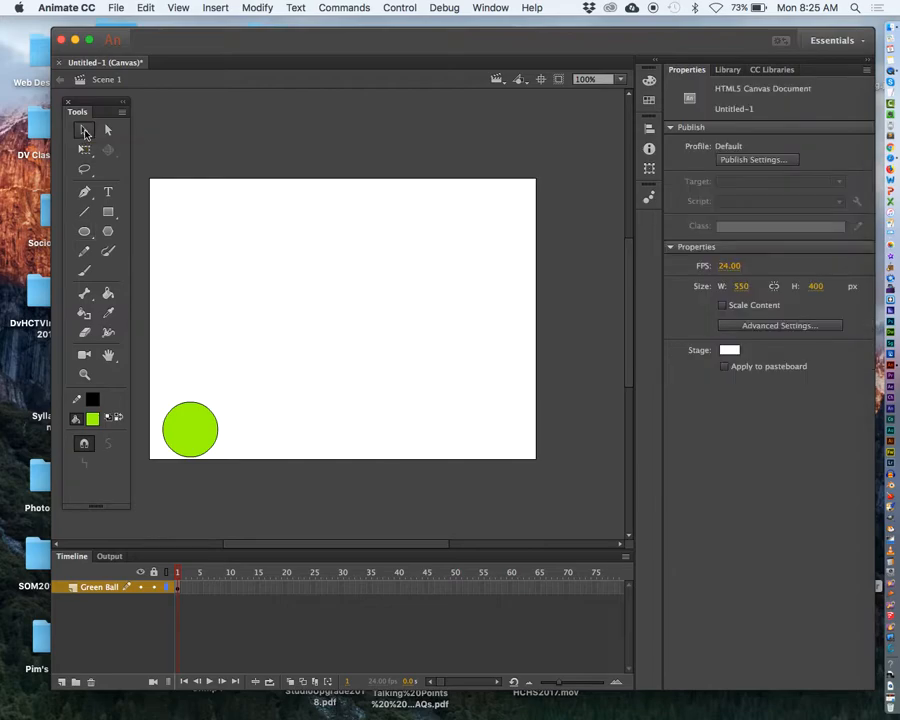
click(200, 430)
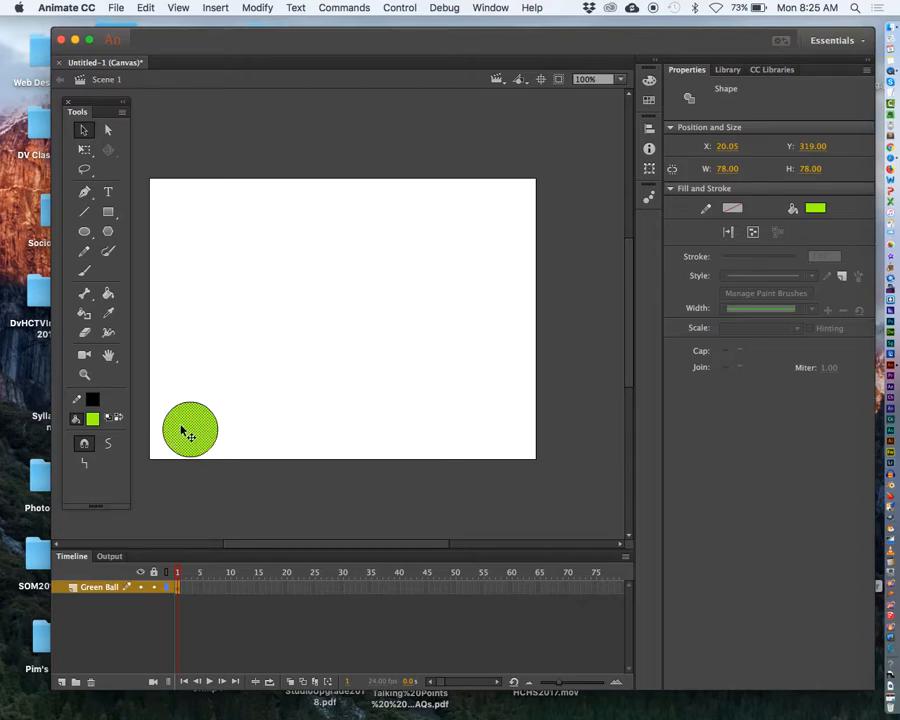
drag(191, 428, 243, 412)
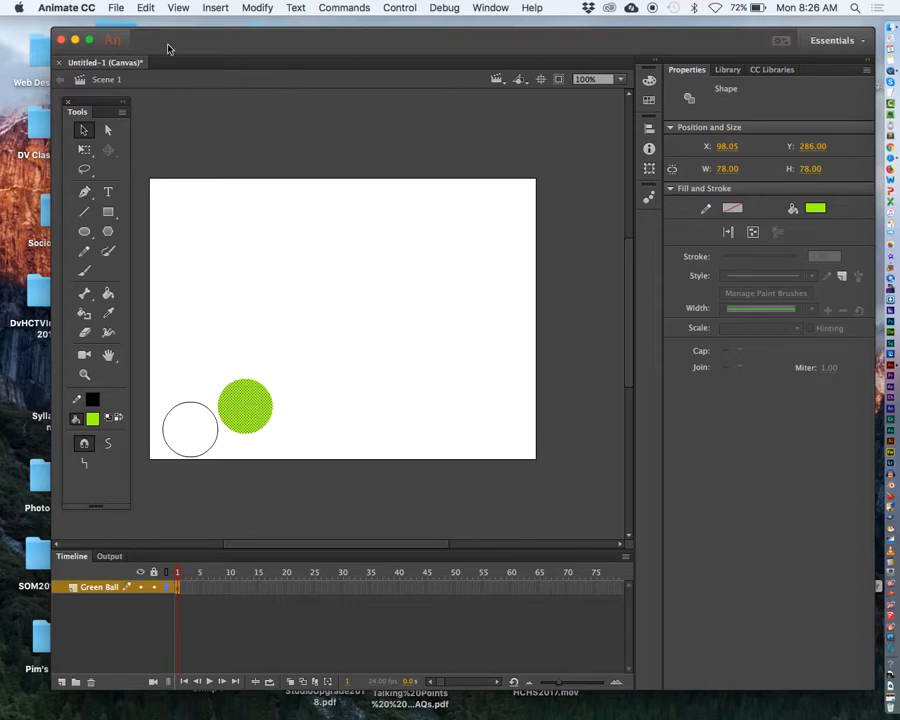
click(142, 7)
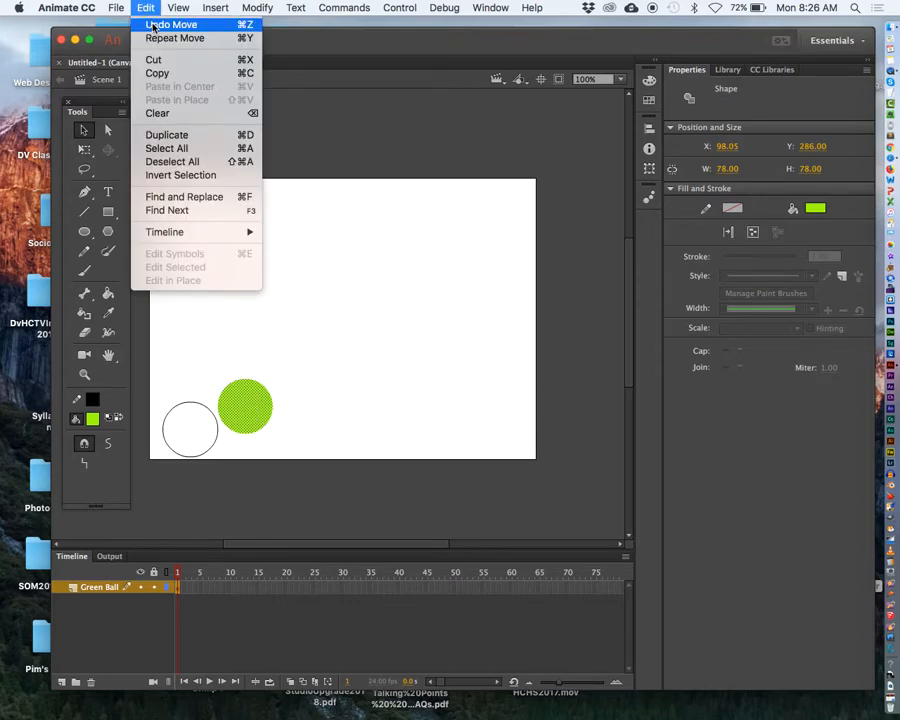
click(152, 26)
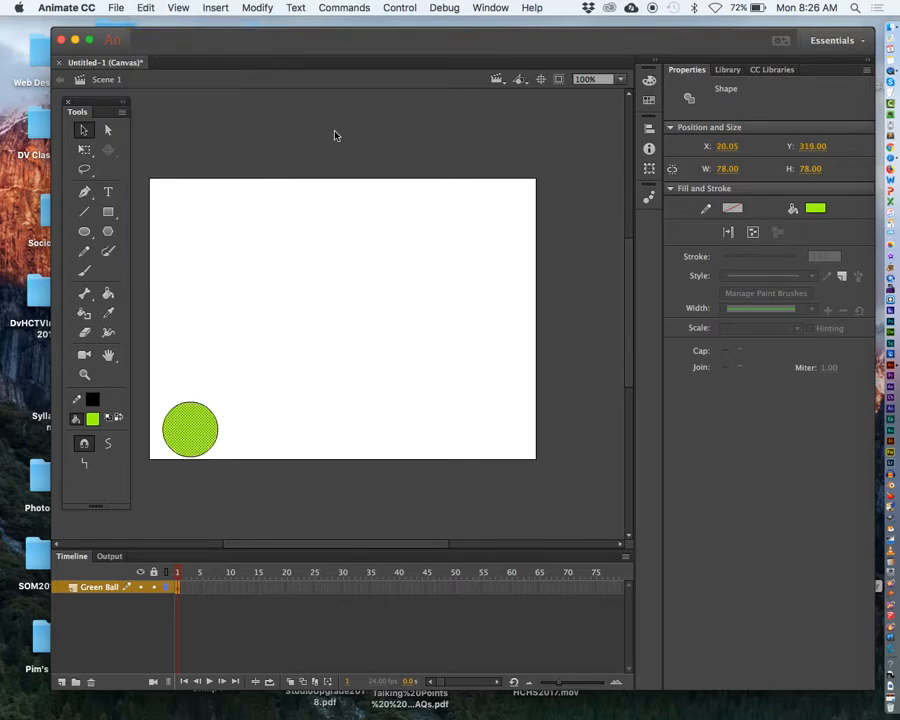
Select the circle's fill together with its outline on the stage.
double_click(190, 432)
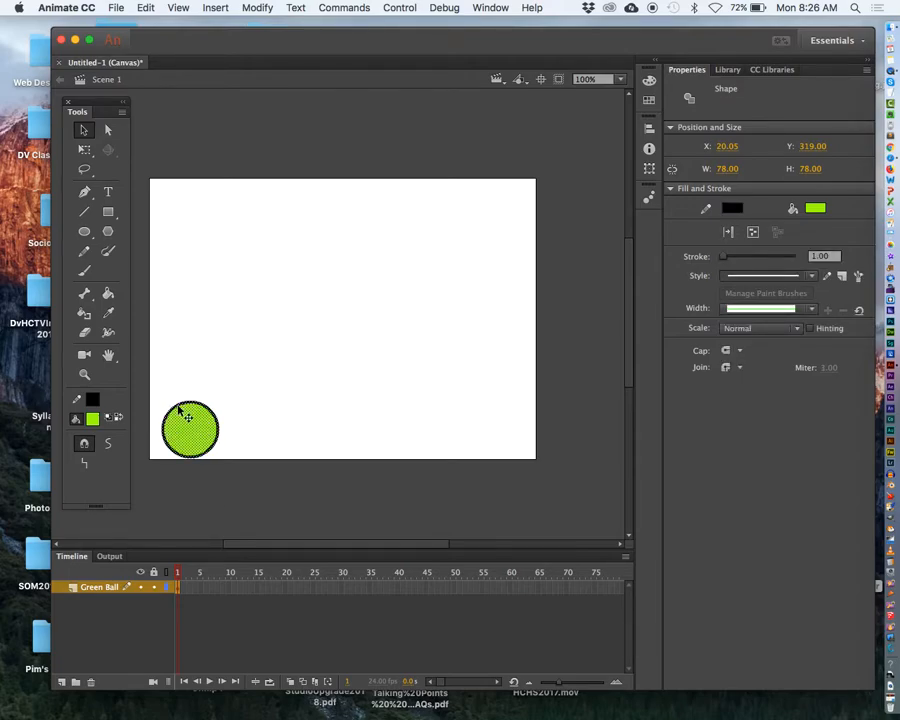
click(281, 404)
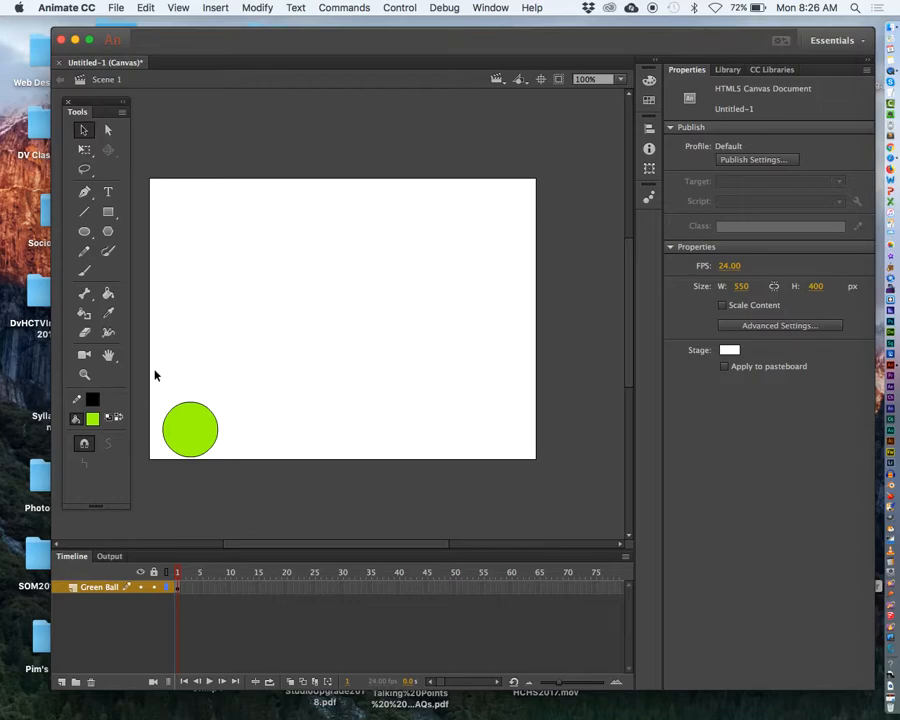
drag(155, 373, 230, 471)
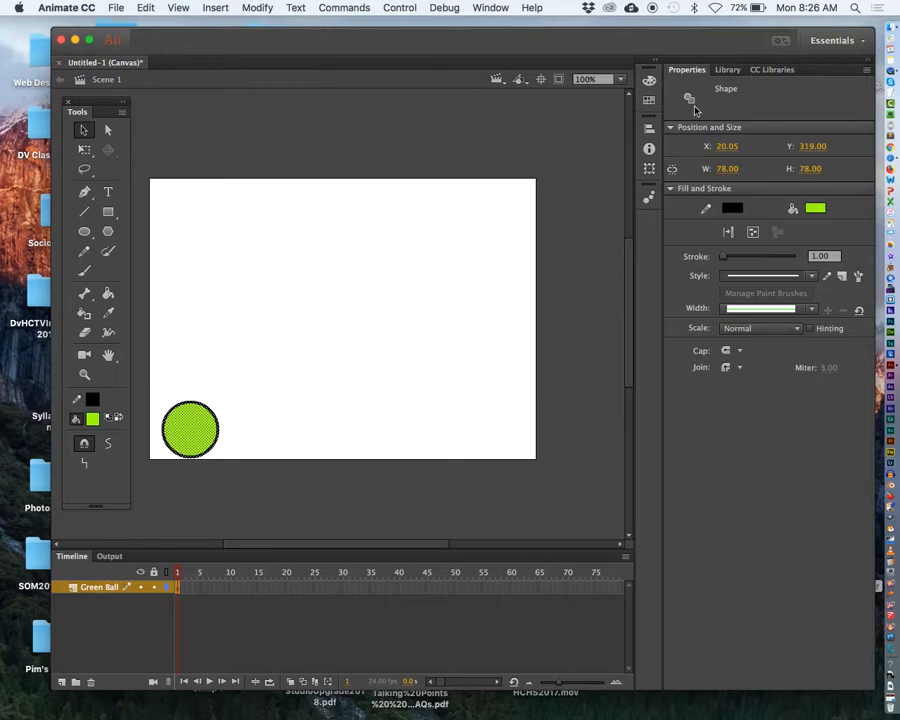
click(490, 7)
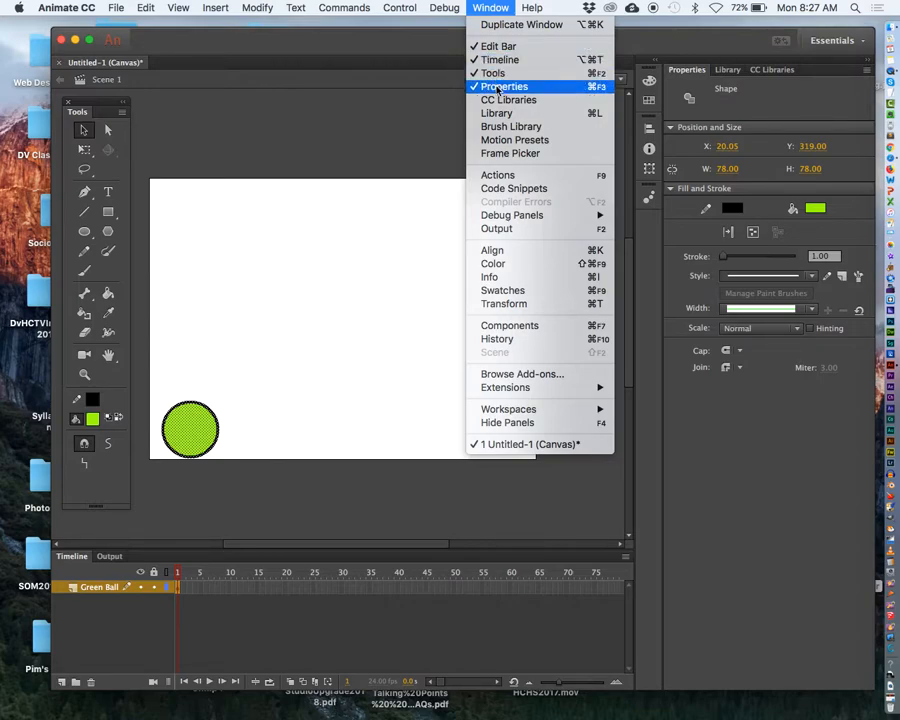
click(485, 8)
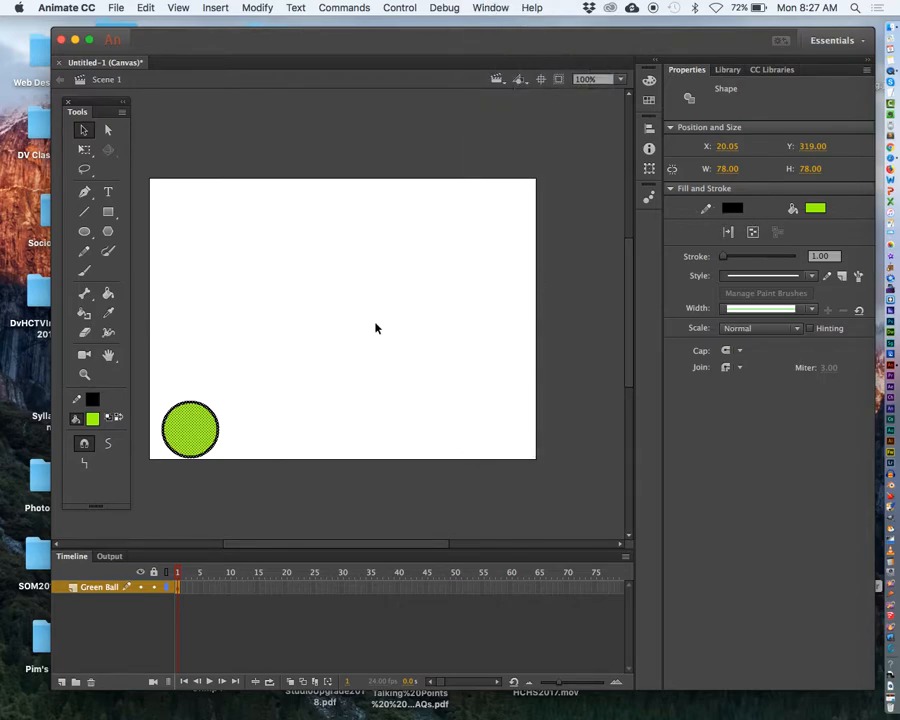
Set the selected circle's fill colour to #009966 and its stroke colour to #33FF66, and deselect it.
click(816, 209)
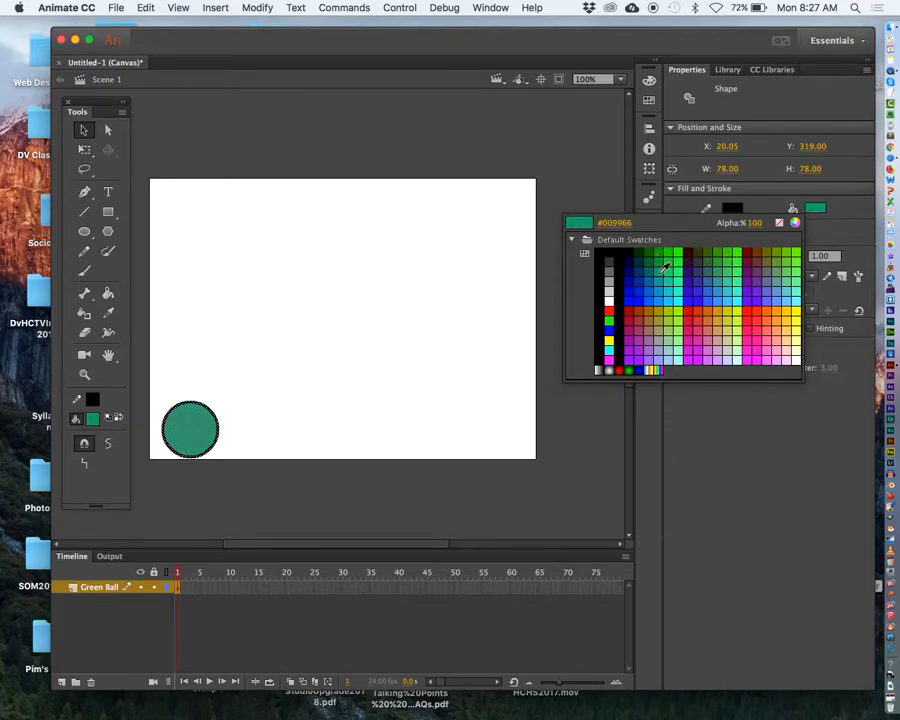
click(664, 267)
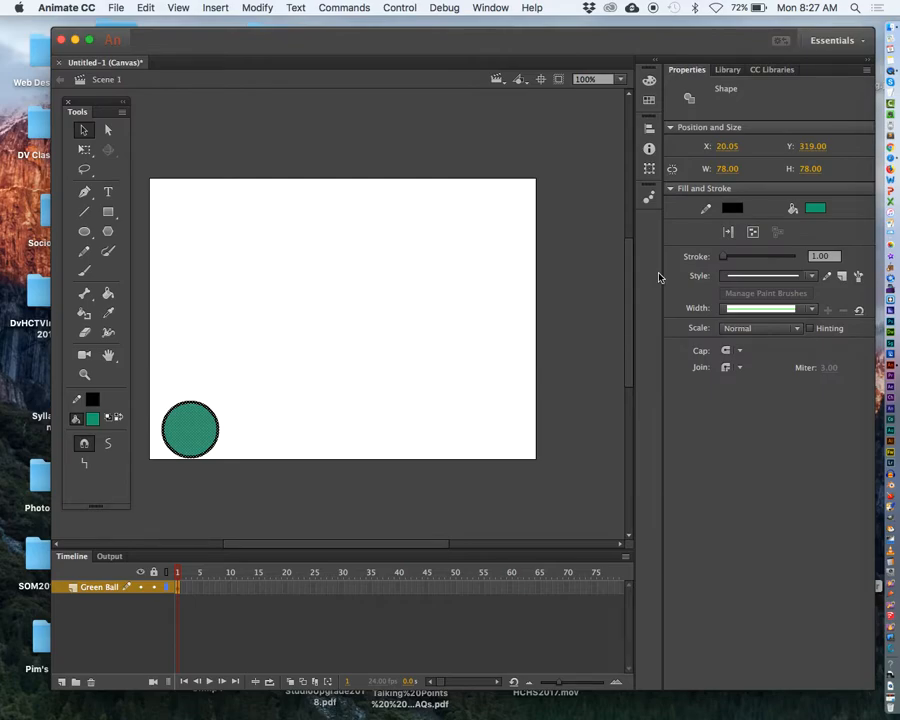
click(733, 208)
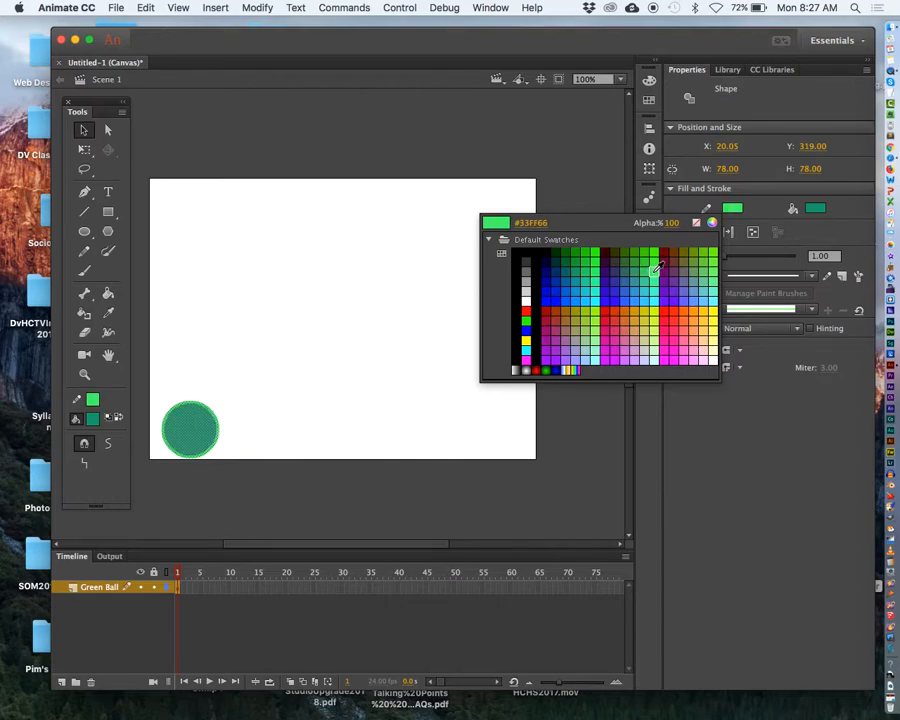
click(652, 265)
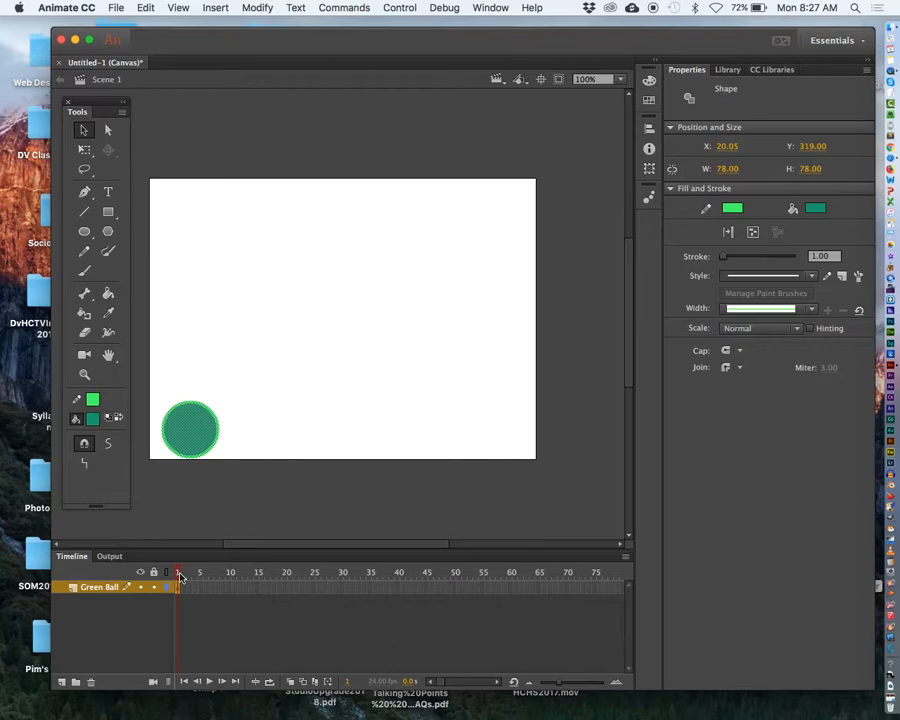
click(251, 362)
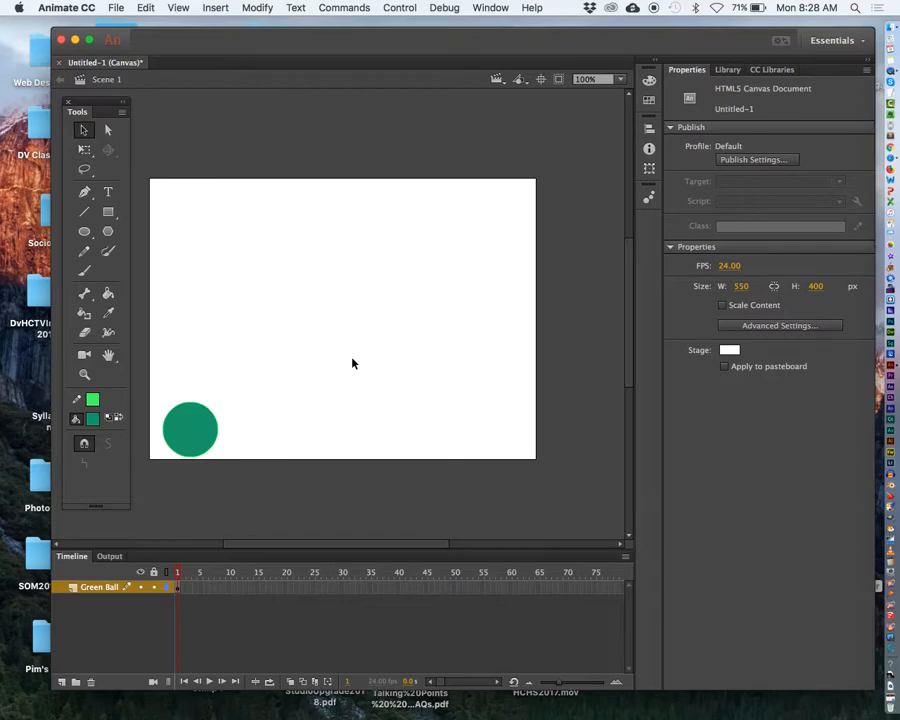
Insert a keyframe at frame 25 of the Green Ball layer and move the ball to the stage's top centre, about X 232, Y 0.
click(194, 421)
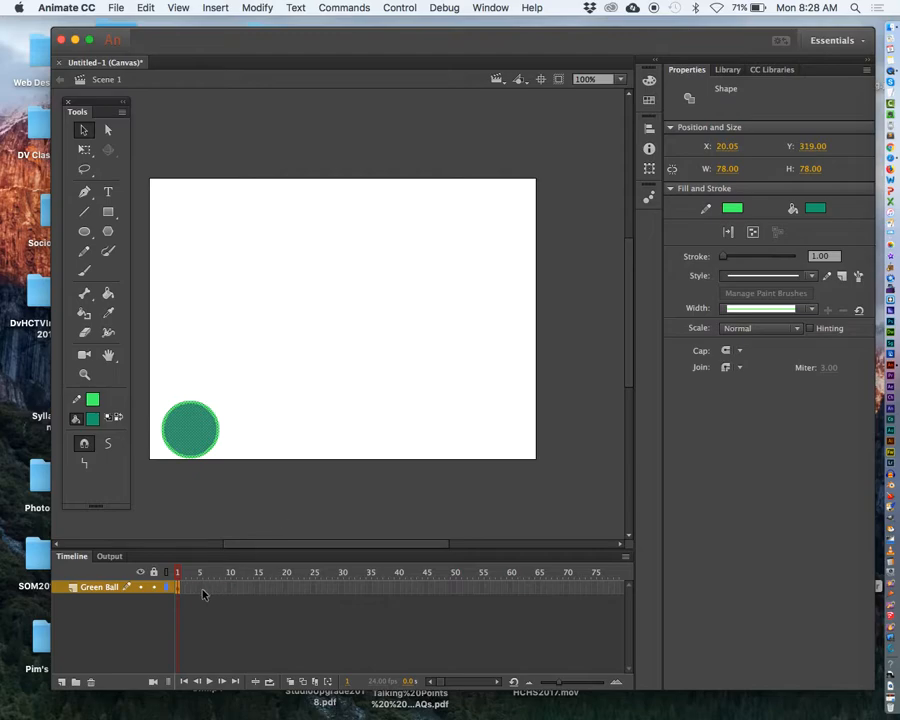
click(314, 588)
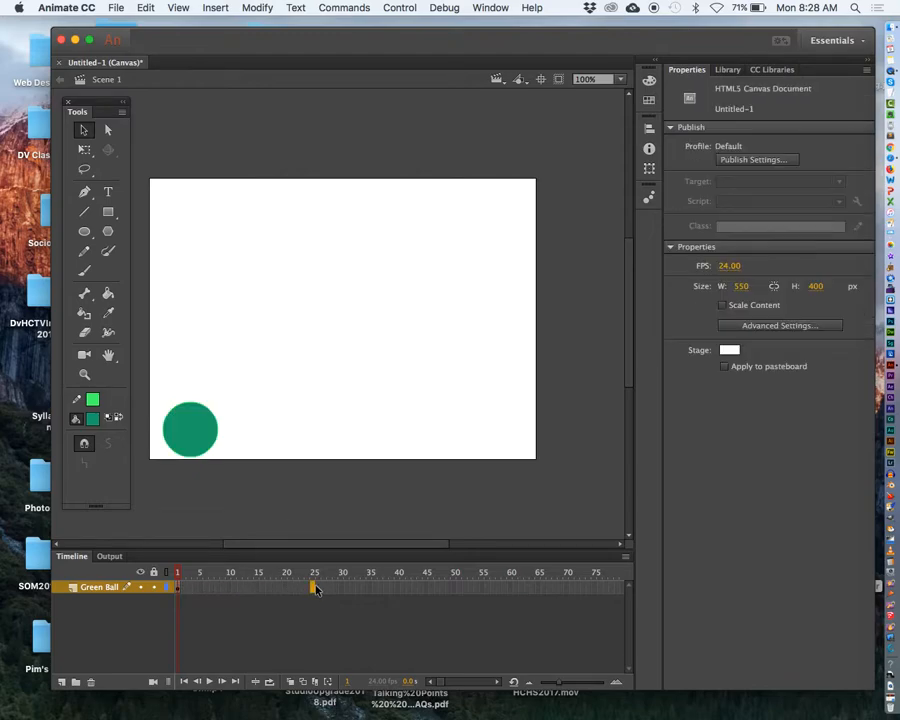
right_click(314, 588)
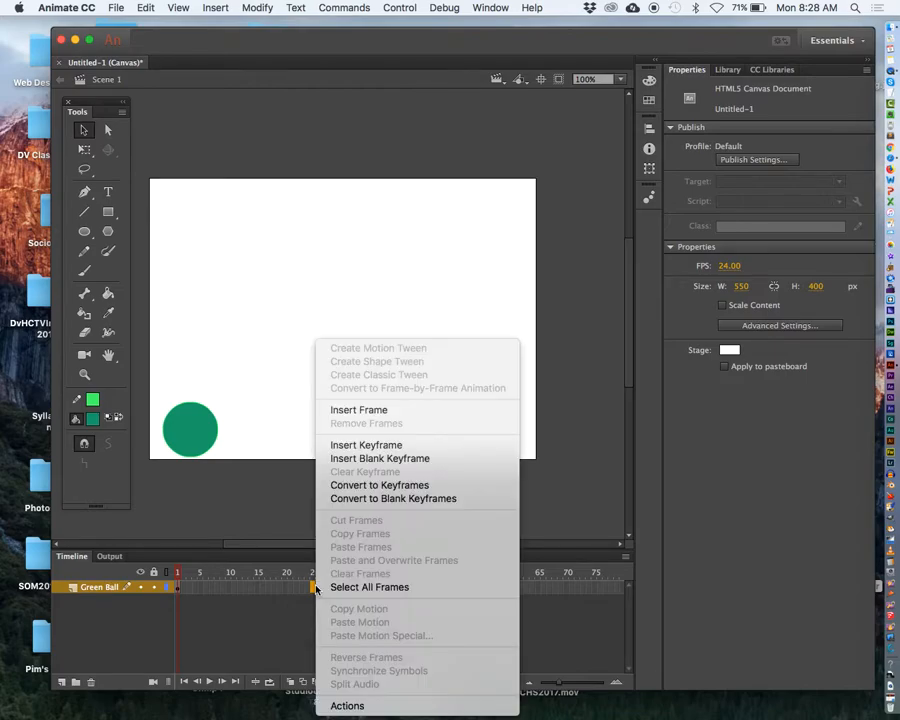
click(347, 445)
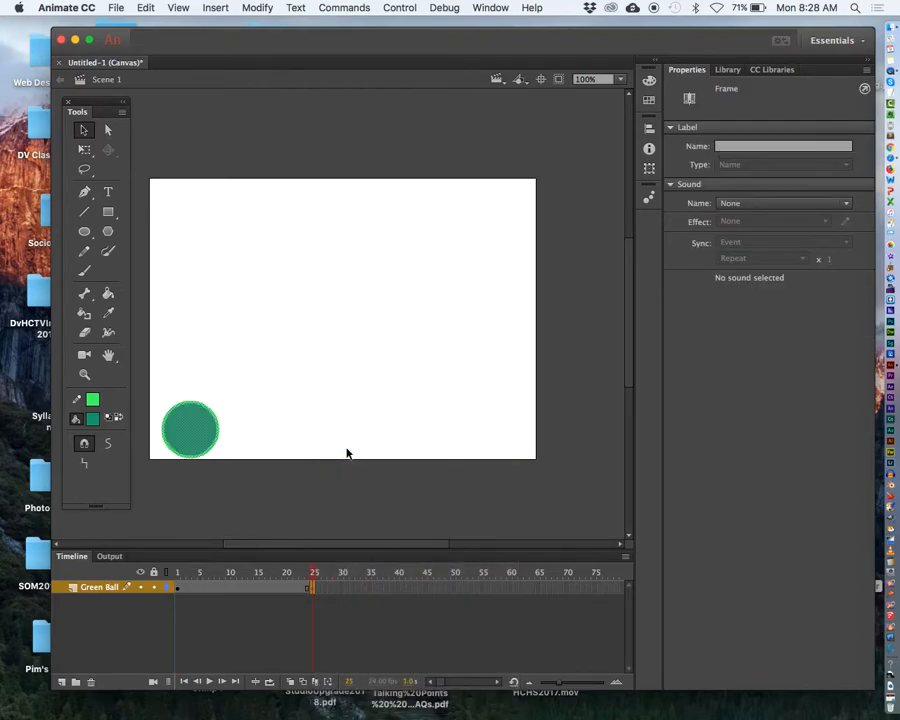
drag(195, 426, 343, 207)
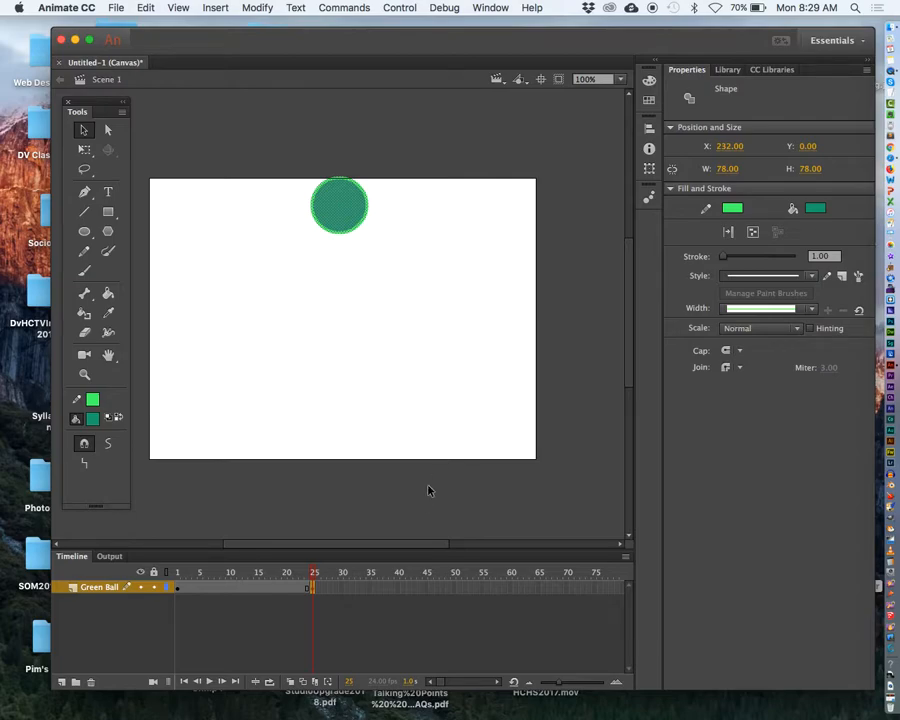
Insert a keyframe at frame 46 of the Green Ball layer and move the ball to the stage's right edge, about X 472, Y 222.
click(430, 588)
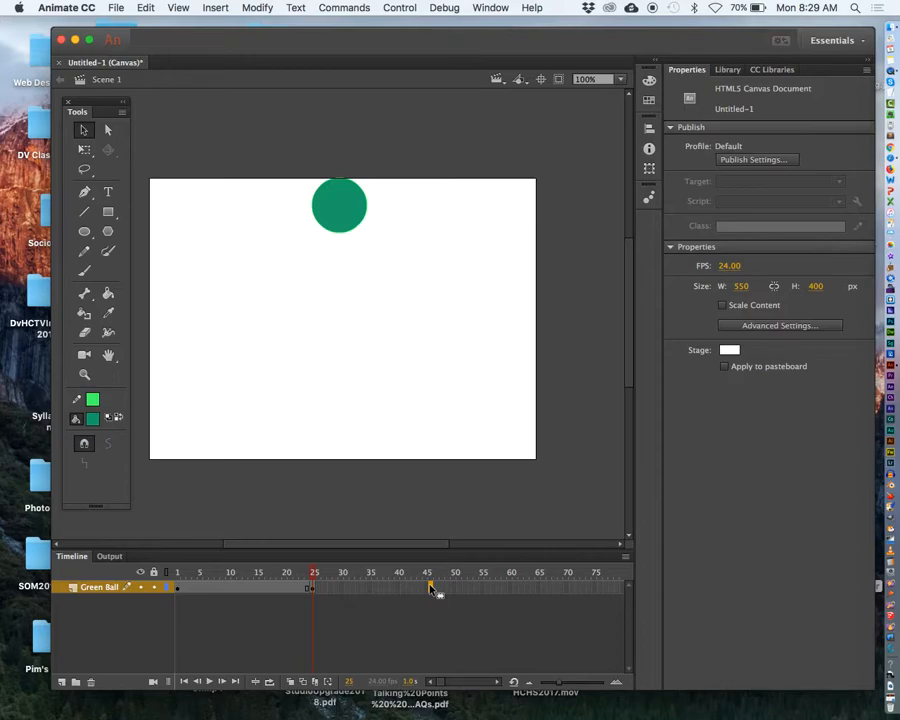
right_click(430, 589)
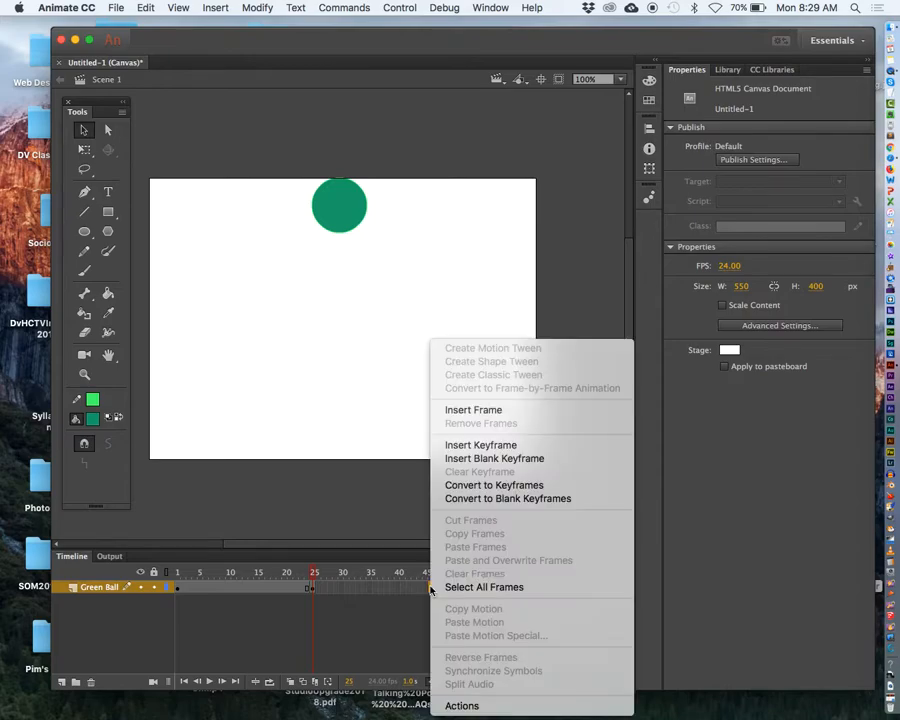
click(469, 447)
drag(362, 223, 520, 375)
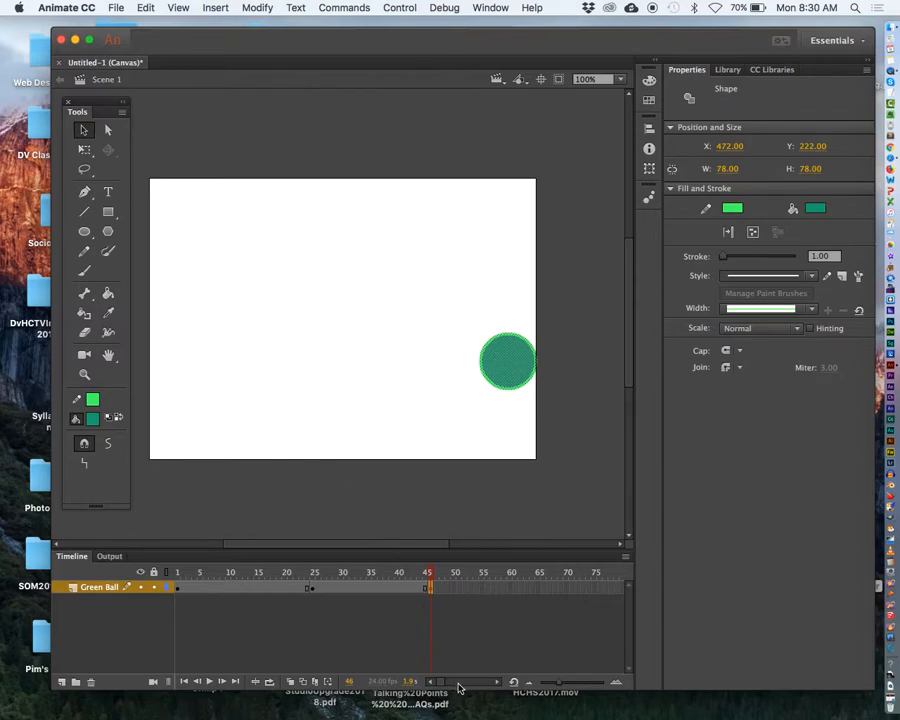
Insert a keyframe at frame 81 of the Green Ball layer and move the ball to the stage's bottom-left corner, about X 5, Y 322.
click(497, 684)
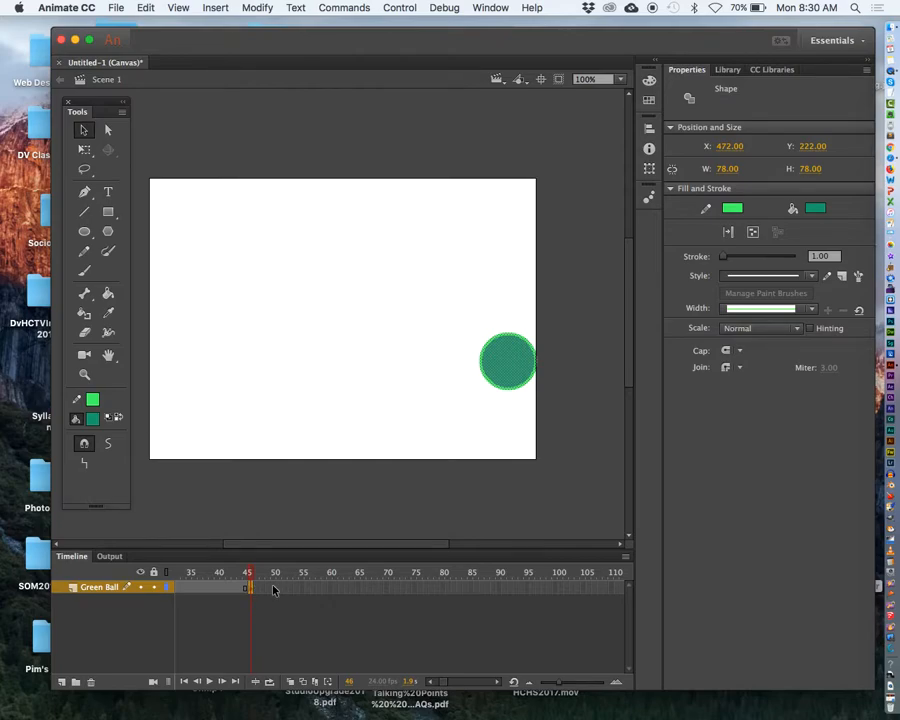
click(448, 588)
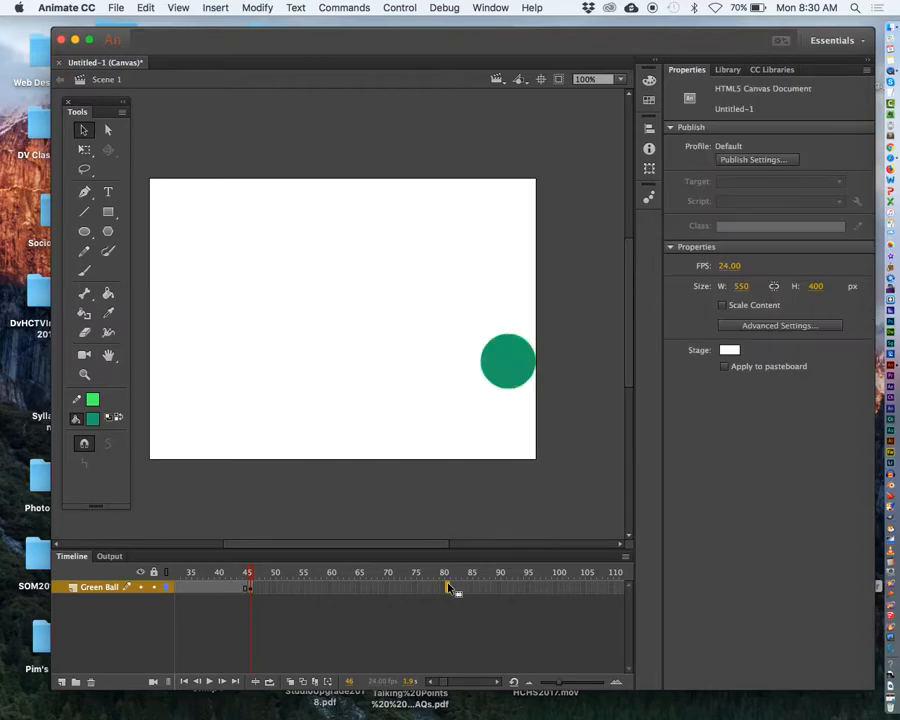
right_click(448, 588)
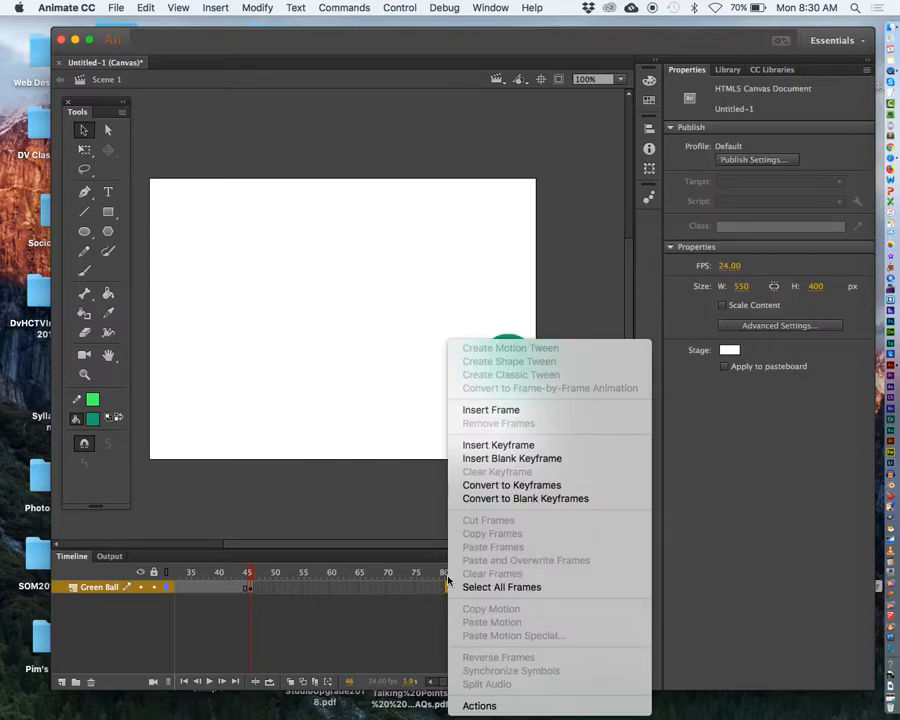
click(483, 445)
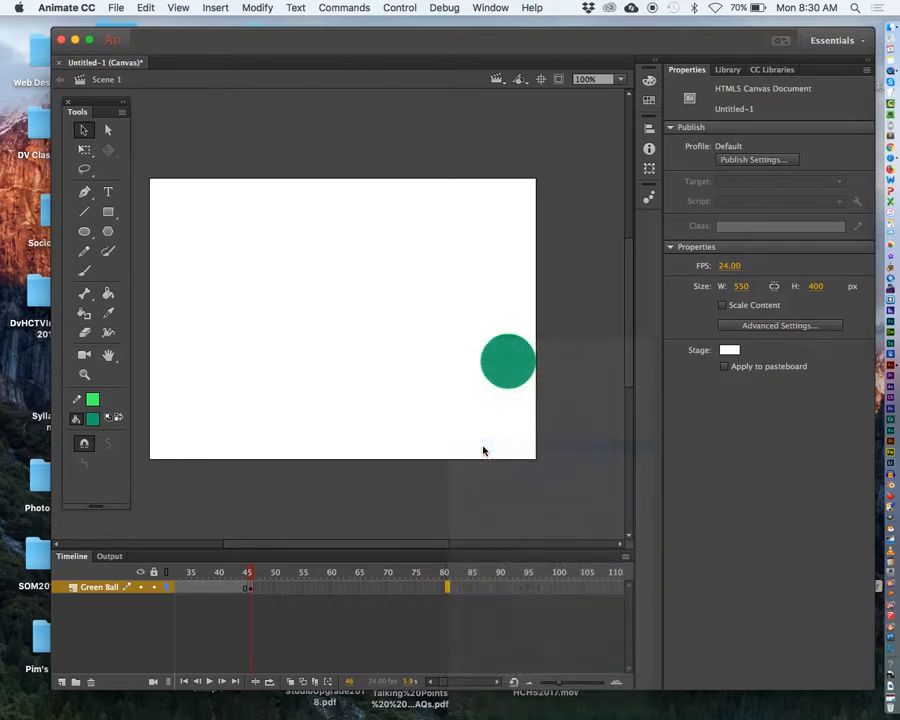
click(500, 364)
drag(500, 364, 175, 437)
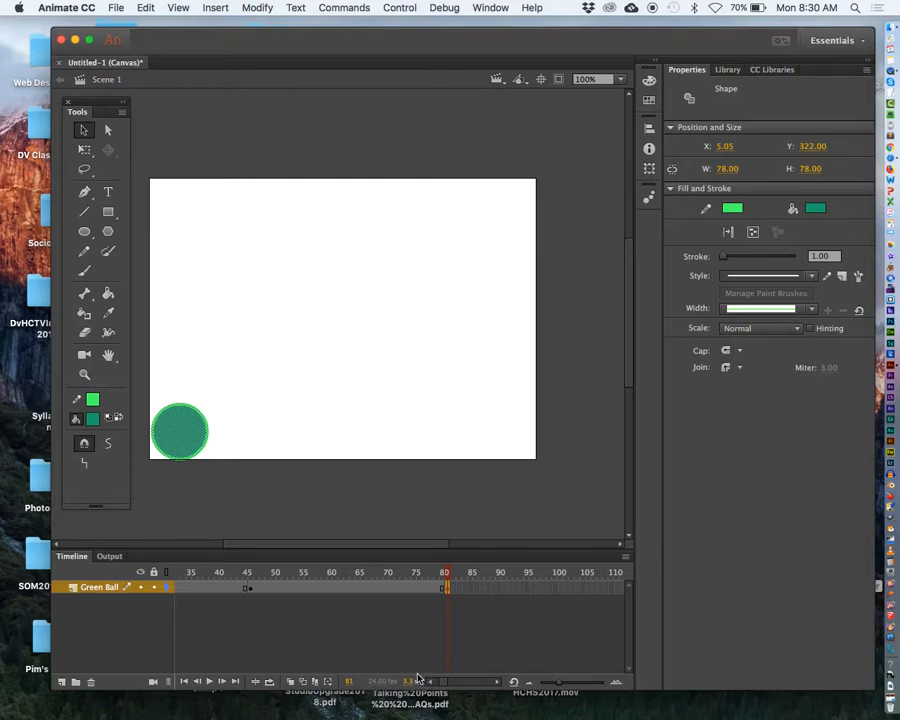
Scrub and play through the timeline to check how the ball changes position between its keyframes.
click(445, 574)
click(270, 574)
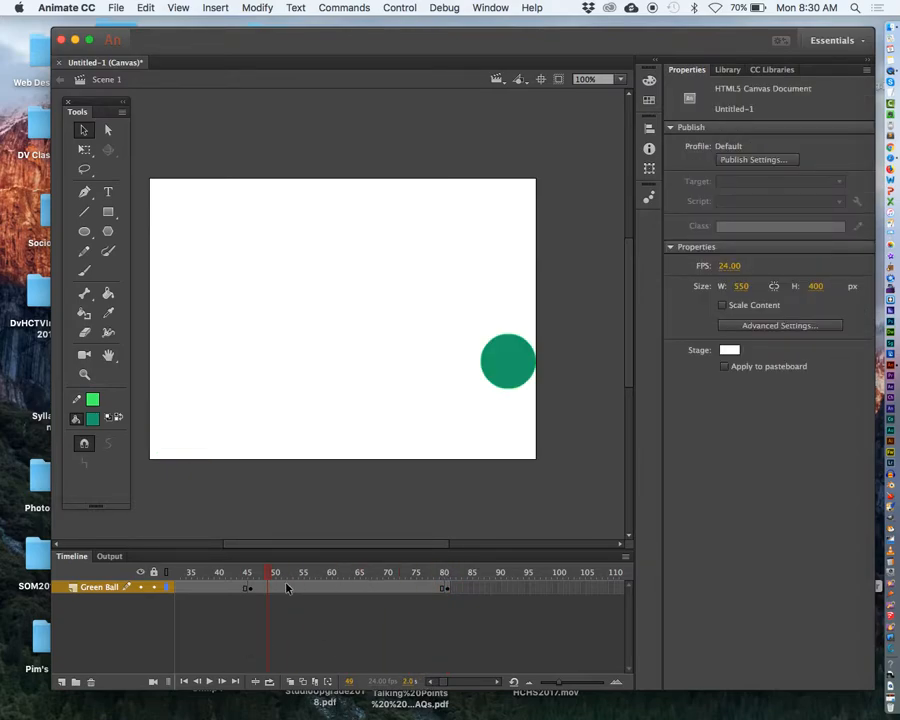
key(Return)
click(265, 573)
drag(266, 572, 627, 587)
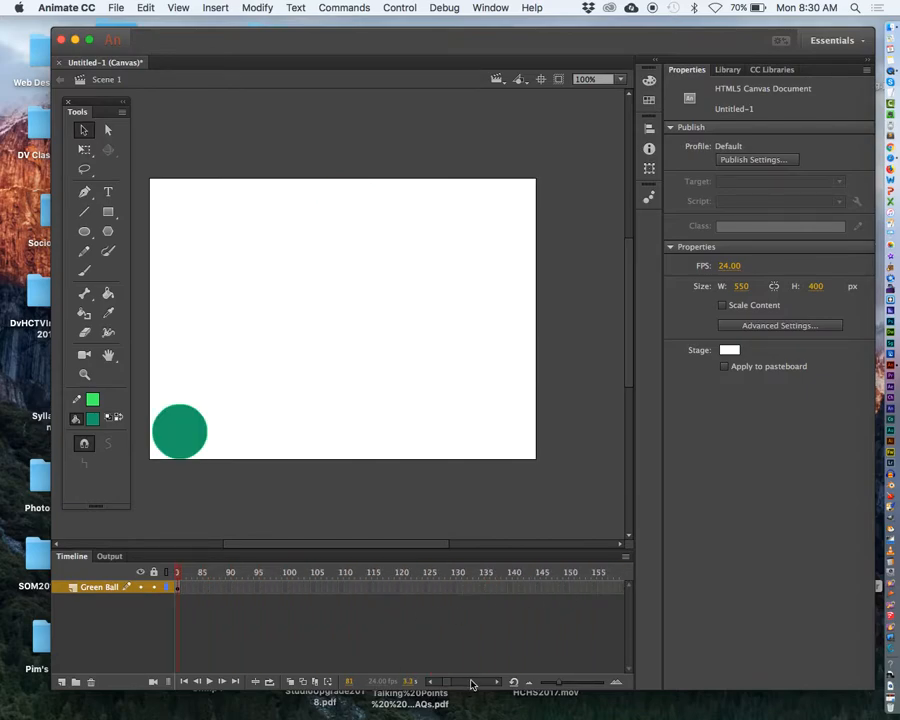
drag(473, 688, 426, 684)
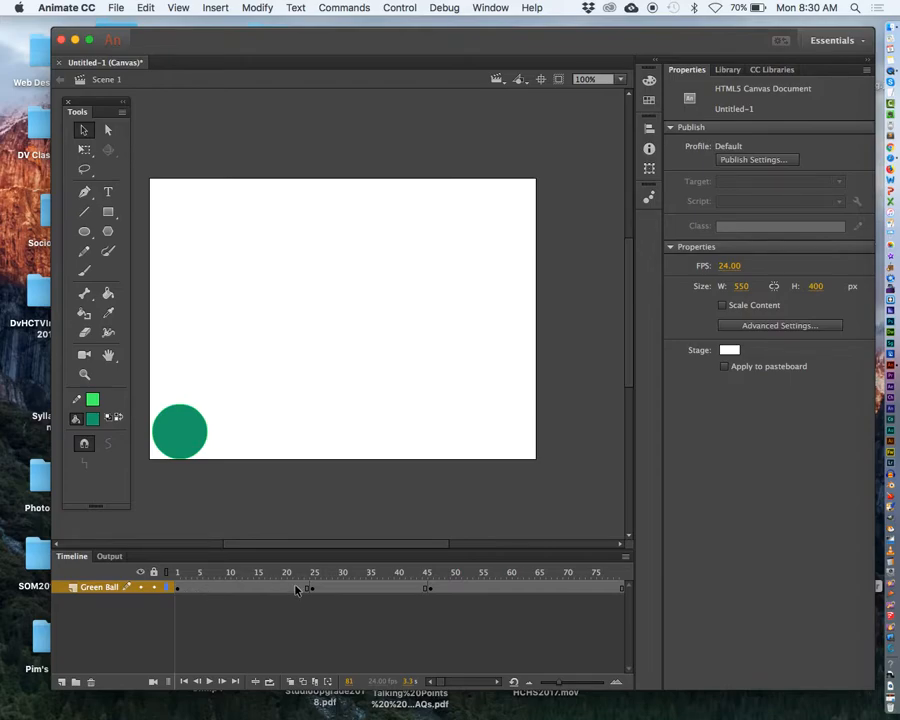
Create shape tweens on the Green Ball layer between the keyframes at frames 1 and 25 and between frames 25 and 46.
click(236, 590)
right_click(236, 590)
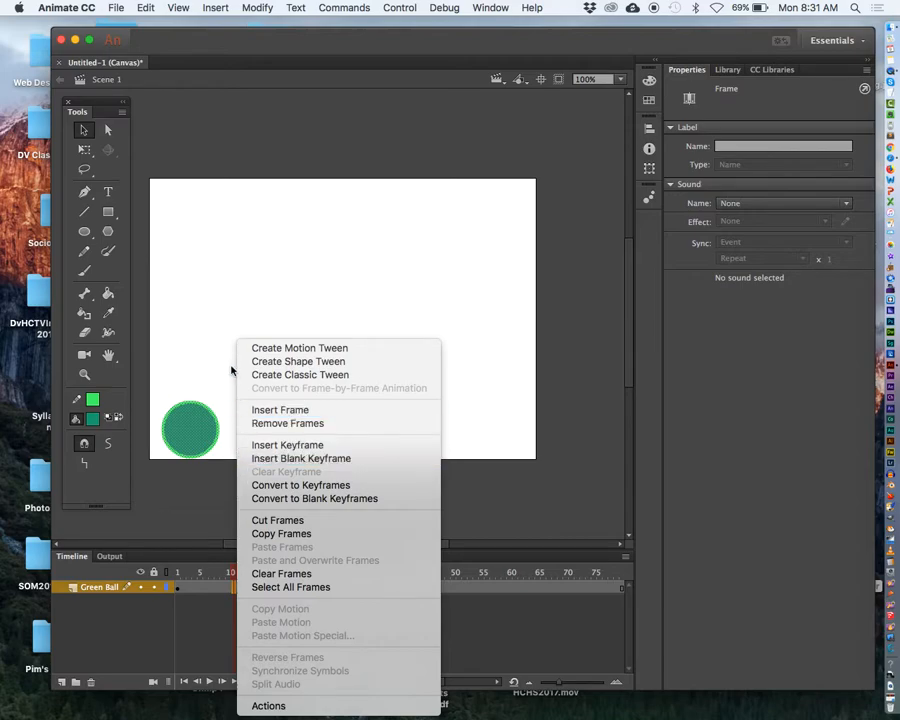
click(268, 362)
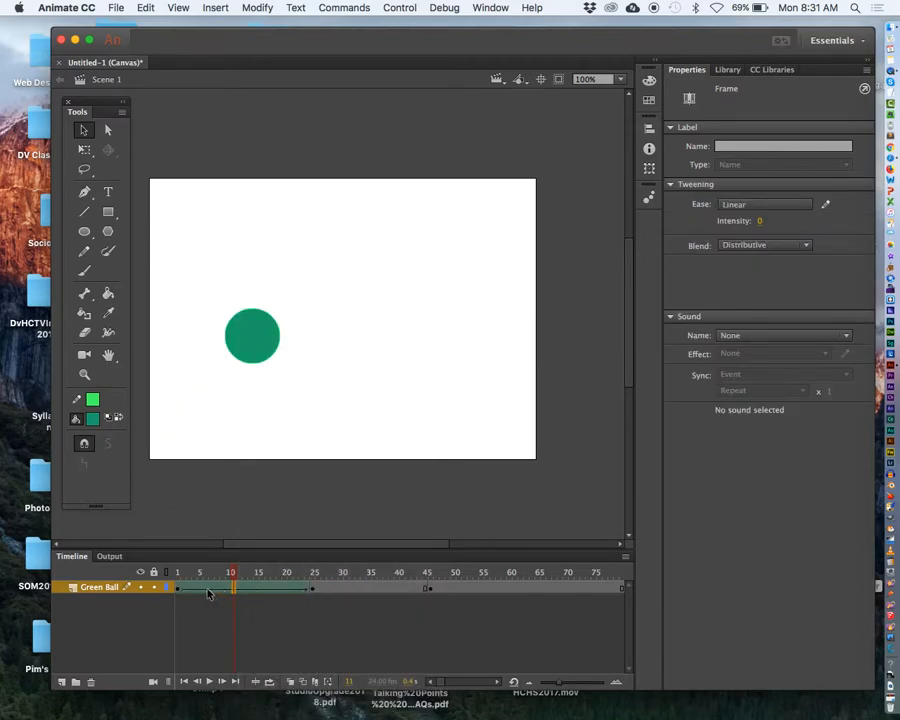
drag(233, 573, 290, 573)
click(364, 590)
right_click(364, 590)
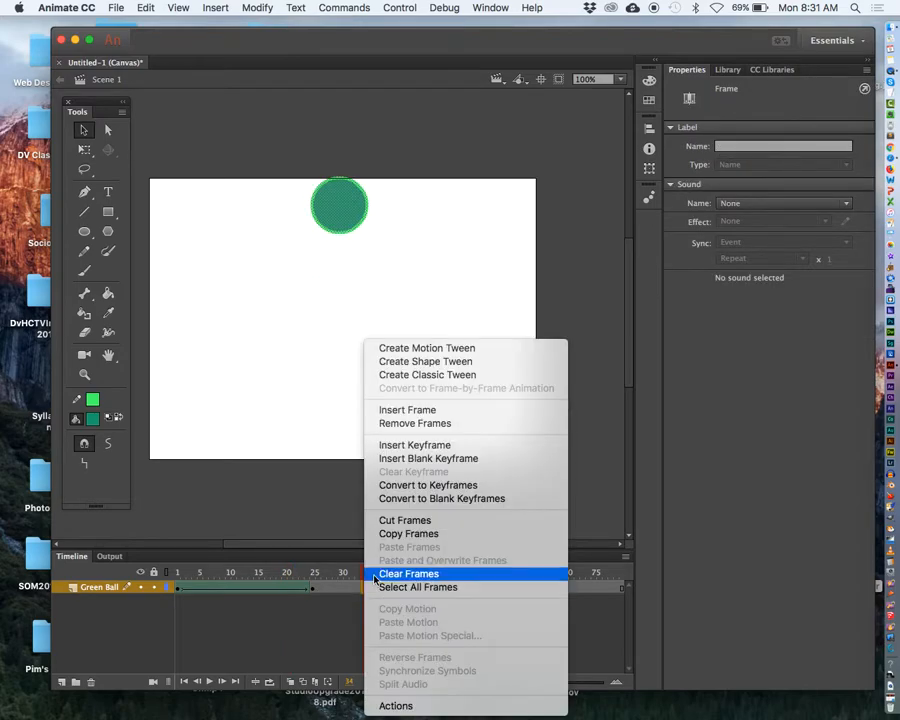
click(432, 362)
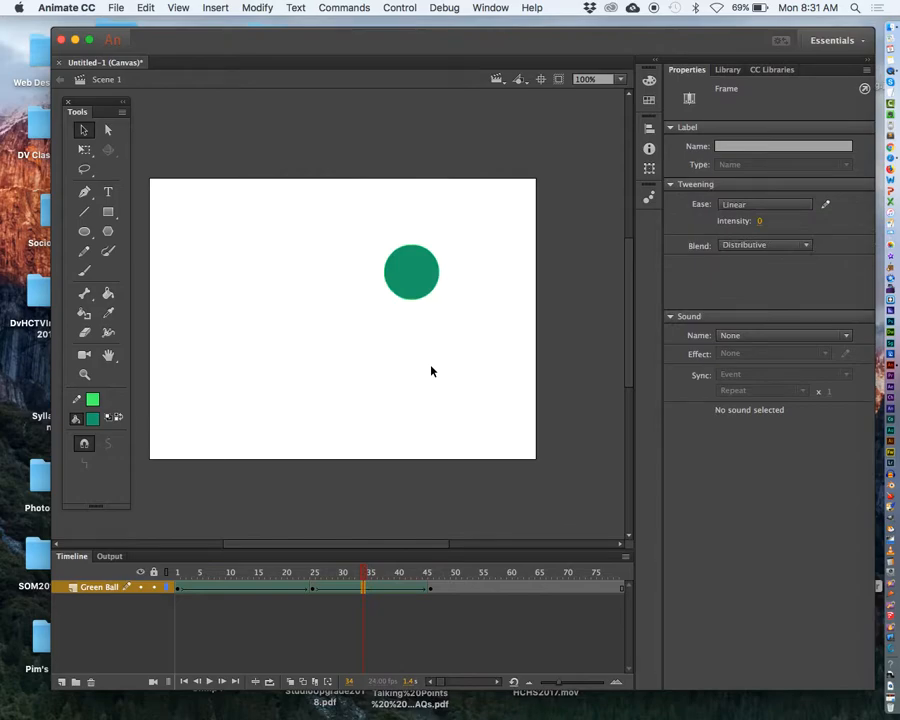
right_click(494, 589)
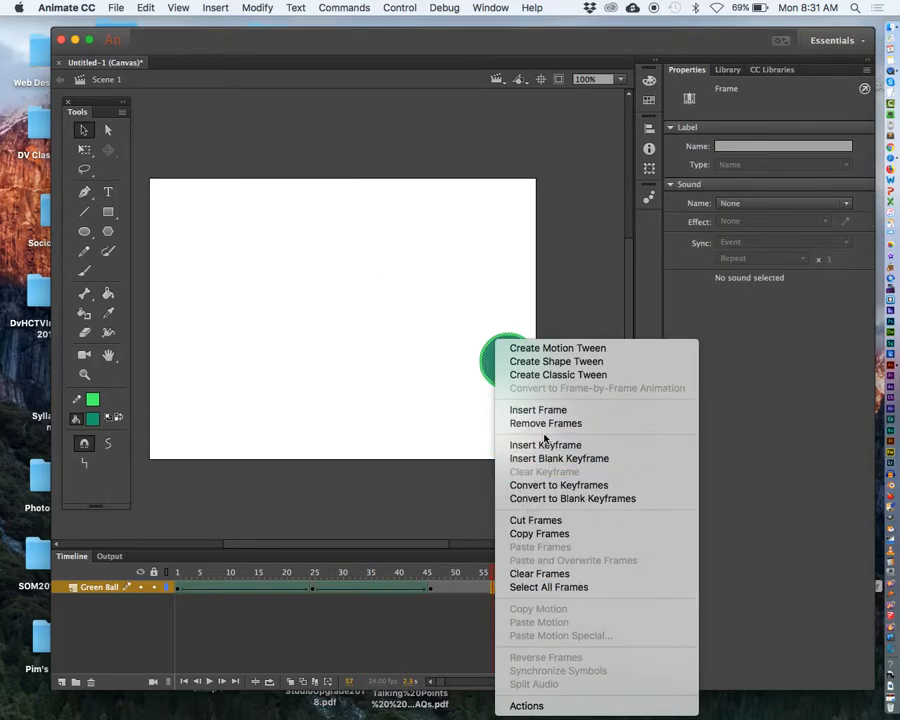
click(562, 375)
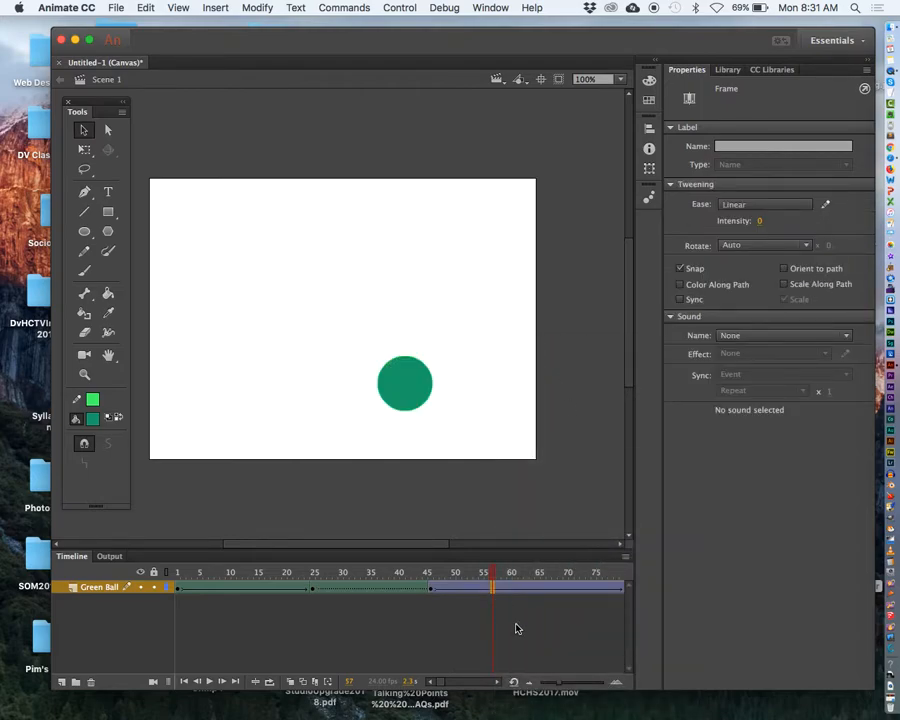
click(146, 7)
click(150, 23)
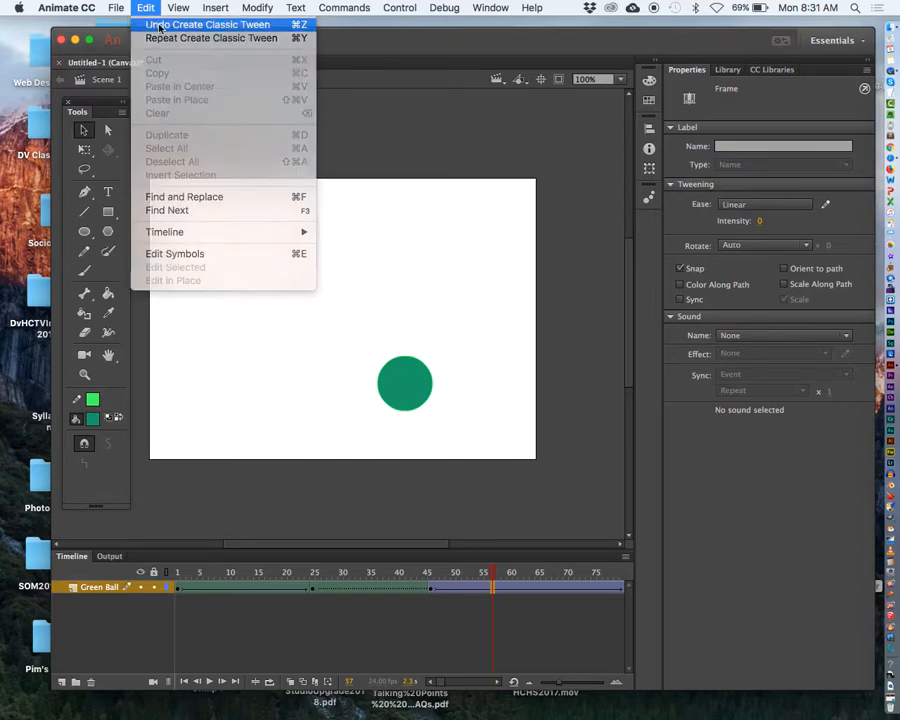
Create a shape tween on the Green Ball layer between the keyframes at frames 46 and 81.
right_click(510, 588)
click(543, 368)
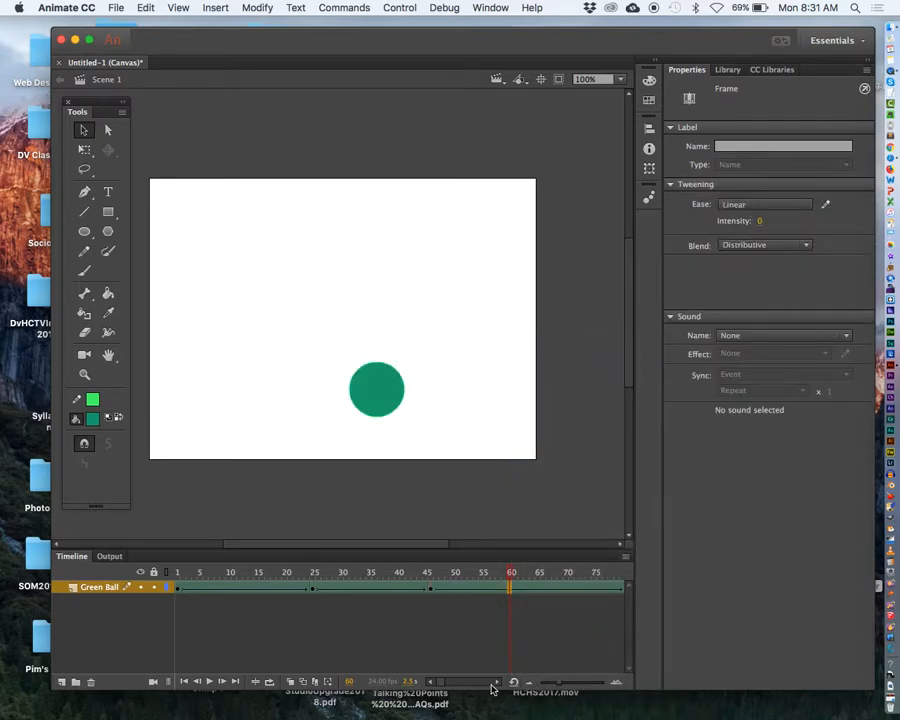
click(496, 682)
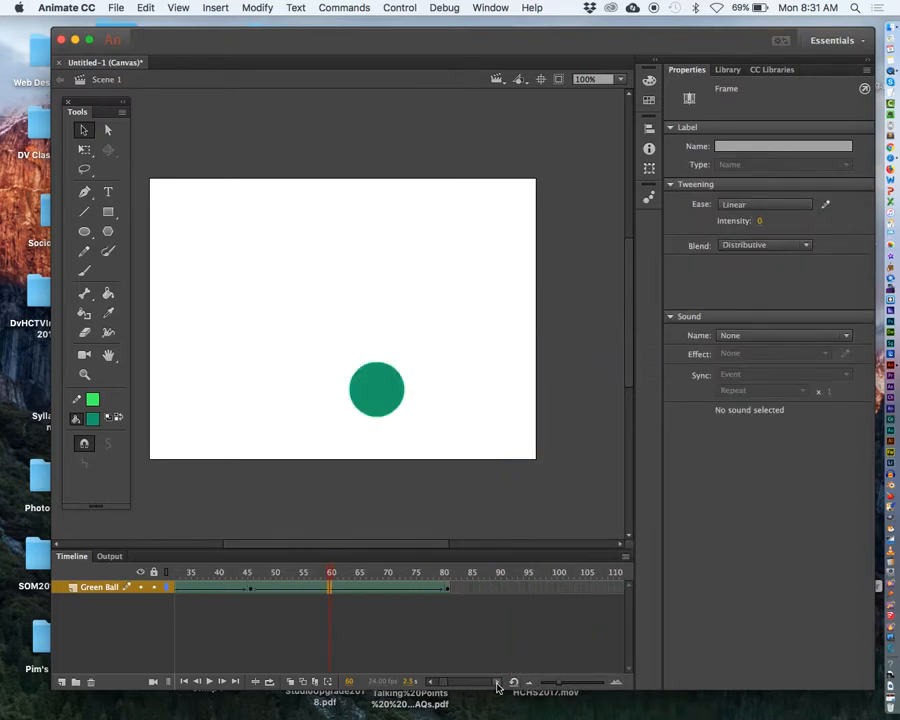
click(497, 683)
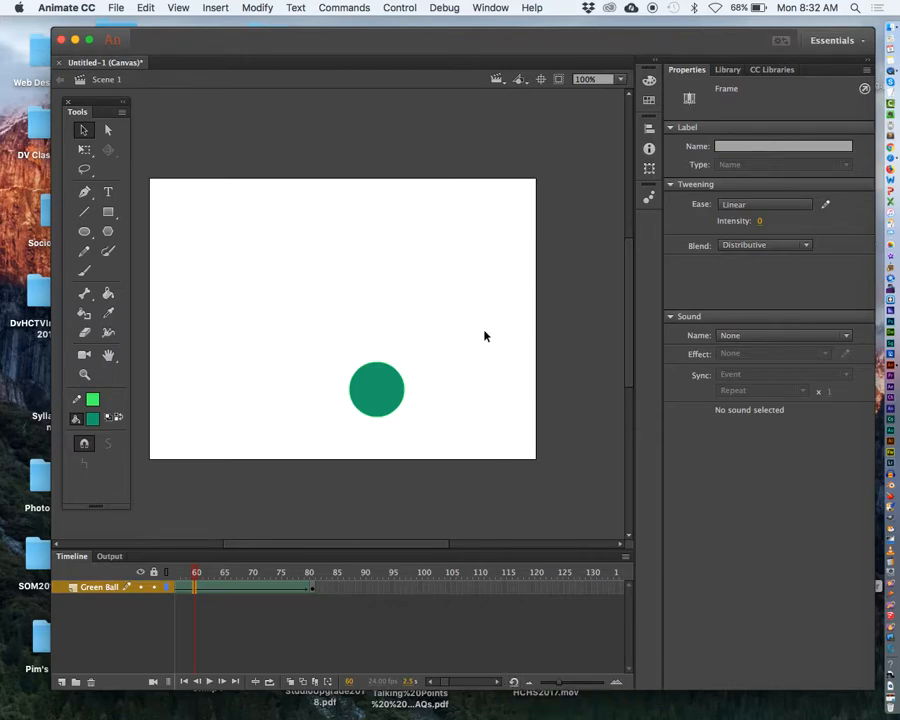
Rewind the animation to the first frame and play it through.
click(397, 6)
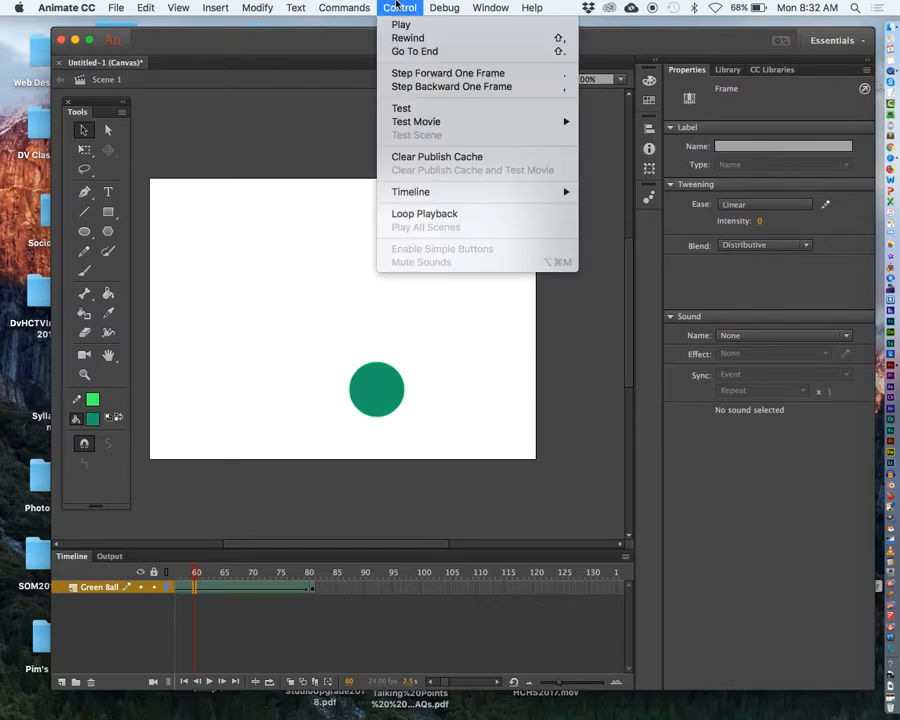
click(407, 38)
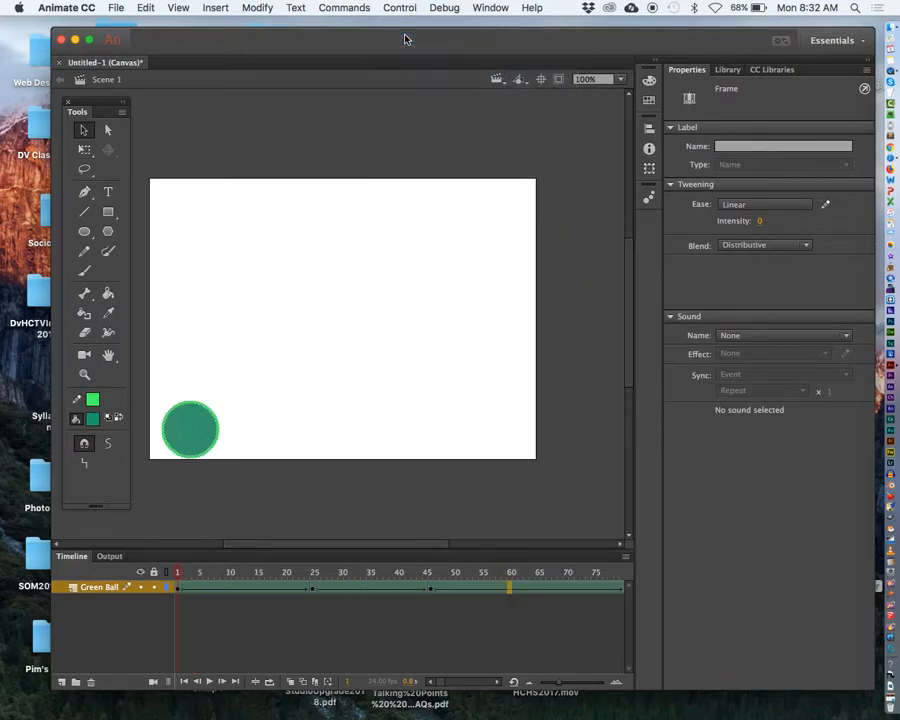
click(398, 6)
click(401, 25)
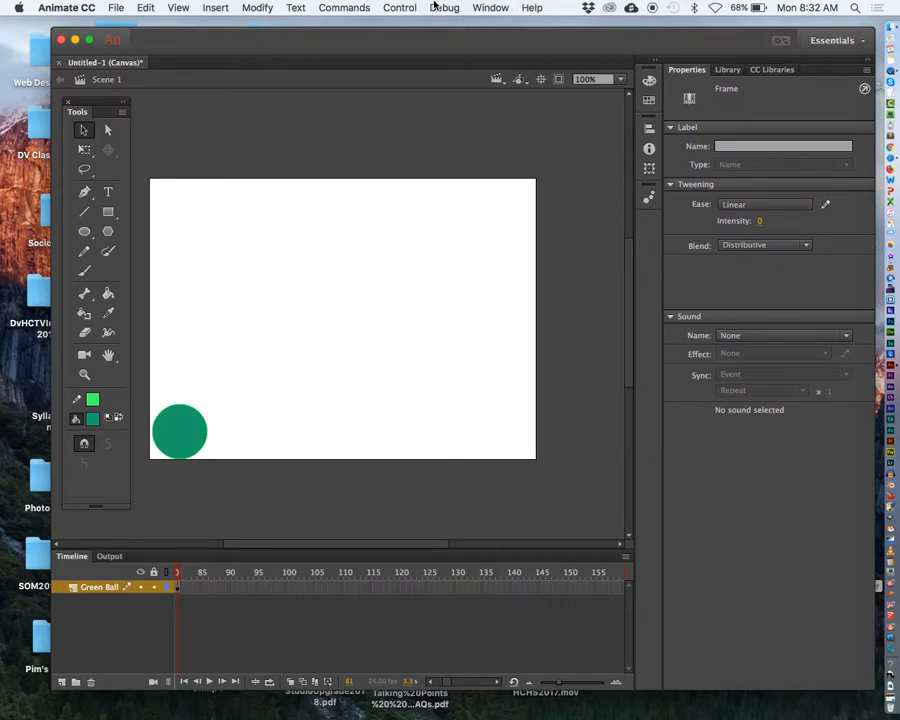
Turn on loop playback and replay the animation from the first frame.
click(399, 7)
click(408, 212)
click(405, 25)
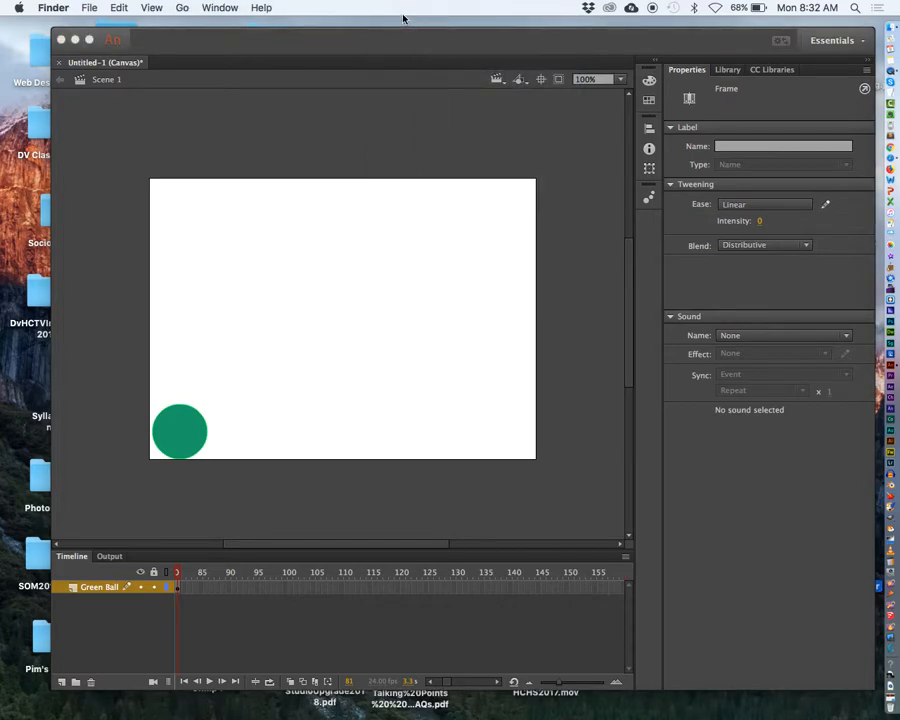
click(400, 44)
click(400, 7)
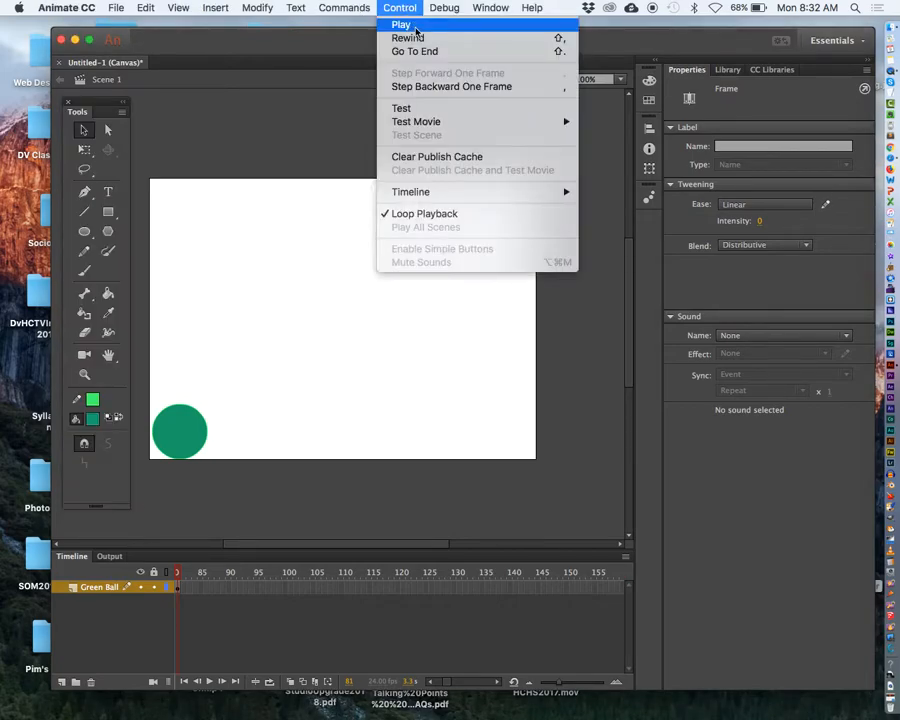
click(415, 37)
click(400, 7)
click(401, 24)
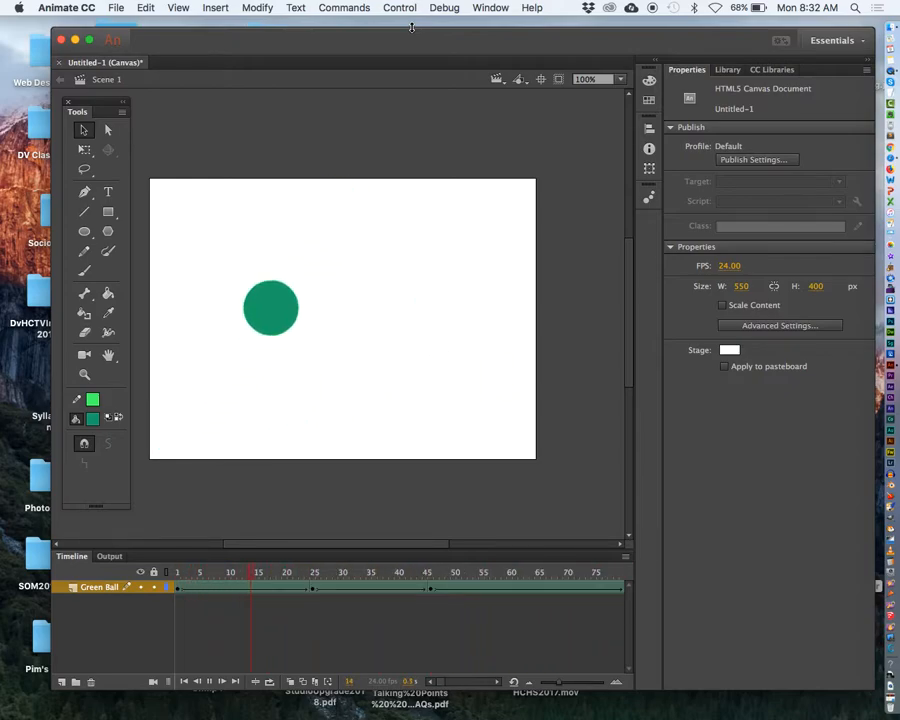
Stop the looping playback and return the playhead to the first frame.
click(418, 7)
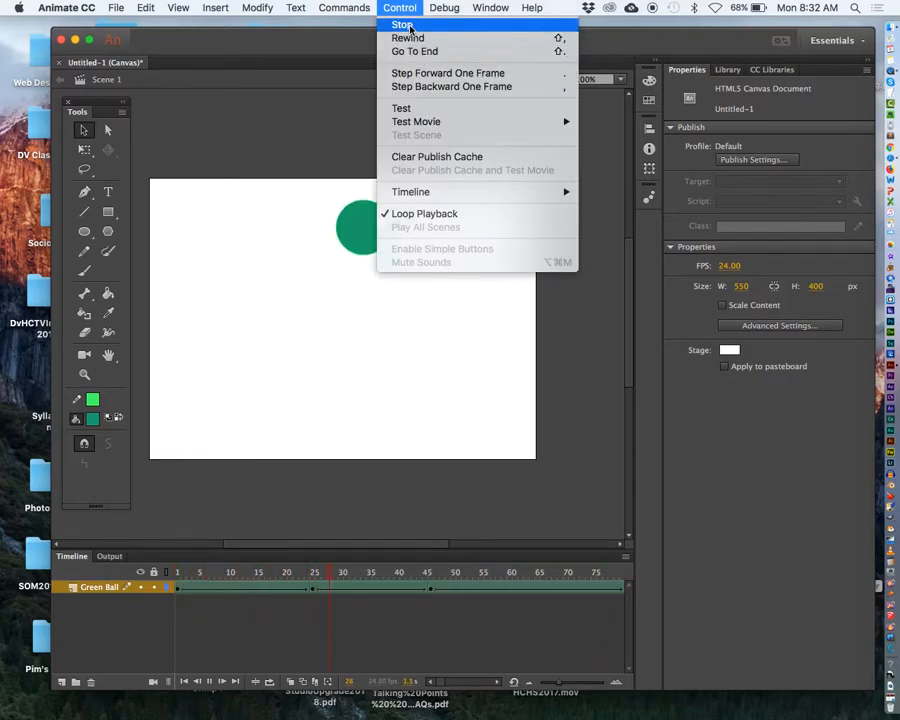
click(406, 25)
click(404, 8)
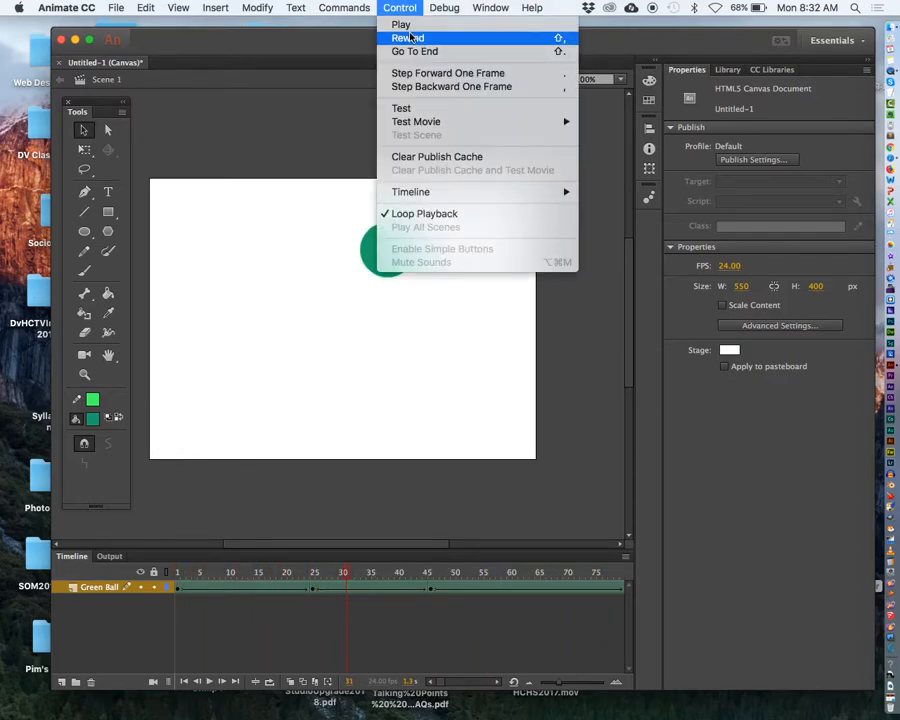
click(407, 37)
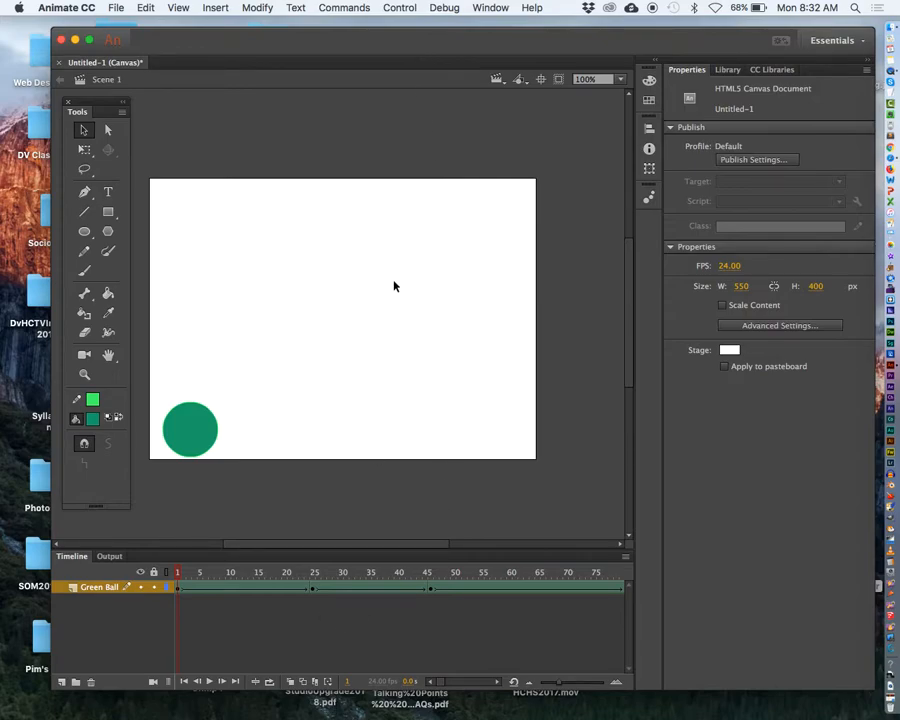
Add a new layer above the Green Ball layer and name it Harper.
drag(265, 51, 314, 60)
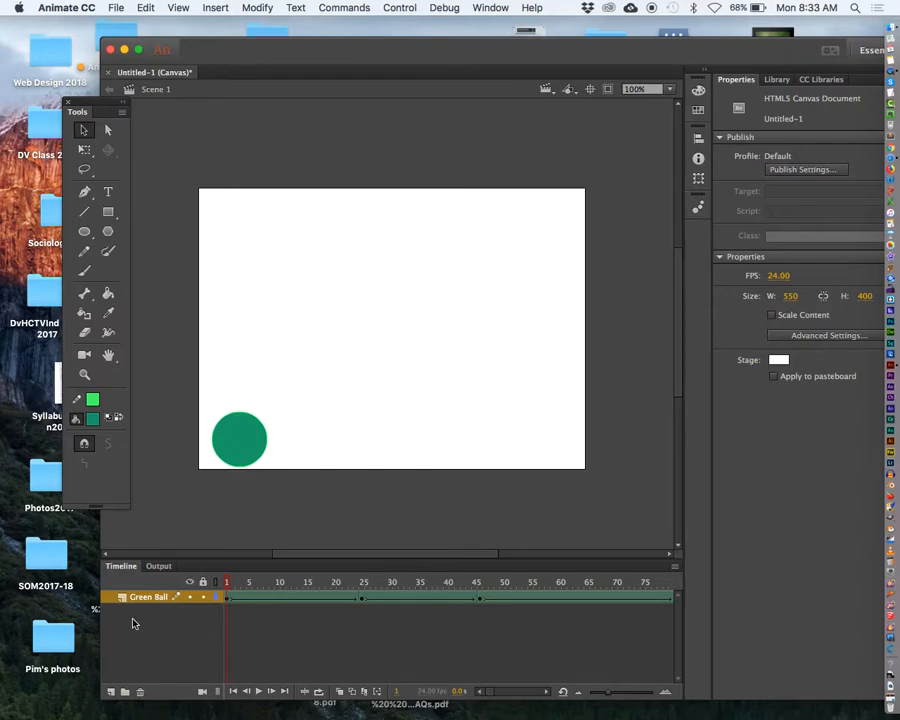
click(111, 692)
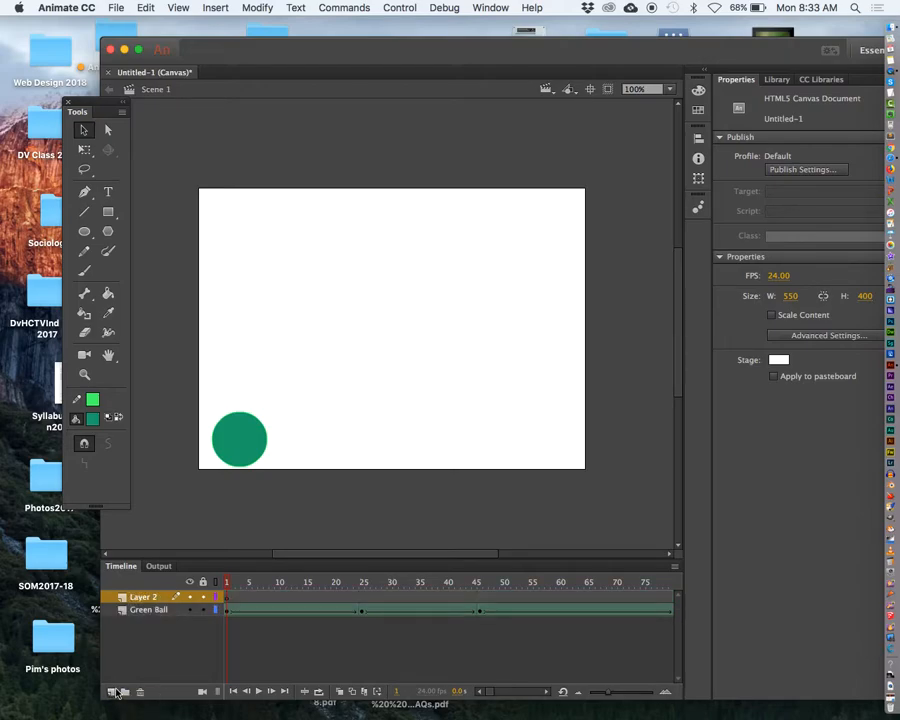
double_click(145, 598)
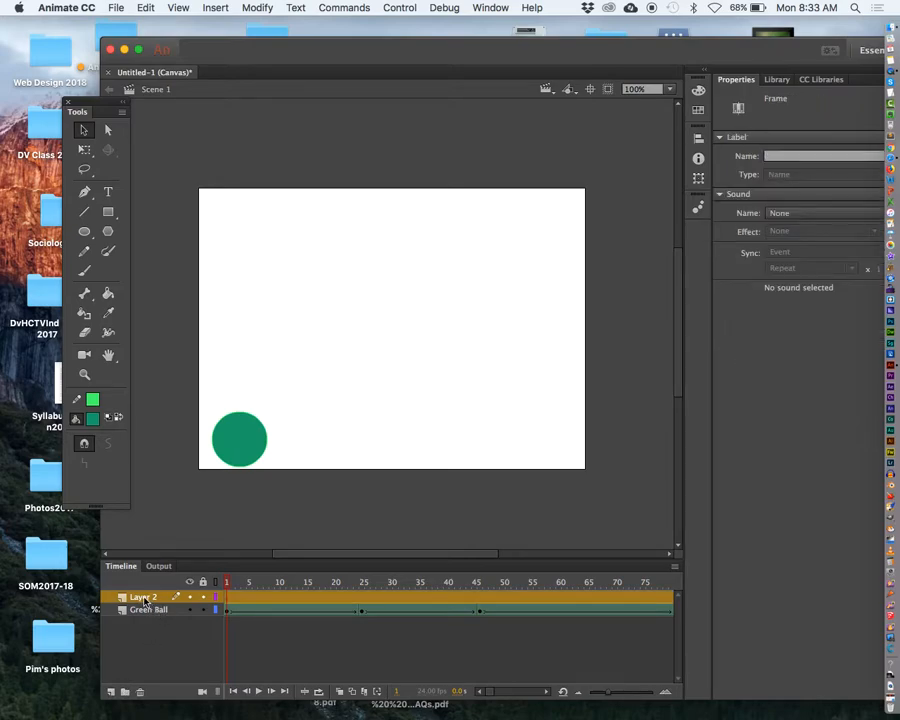
text(B)
click(182, 660)
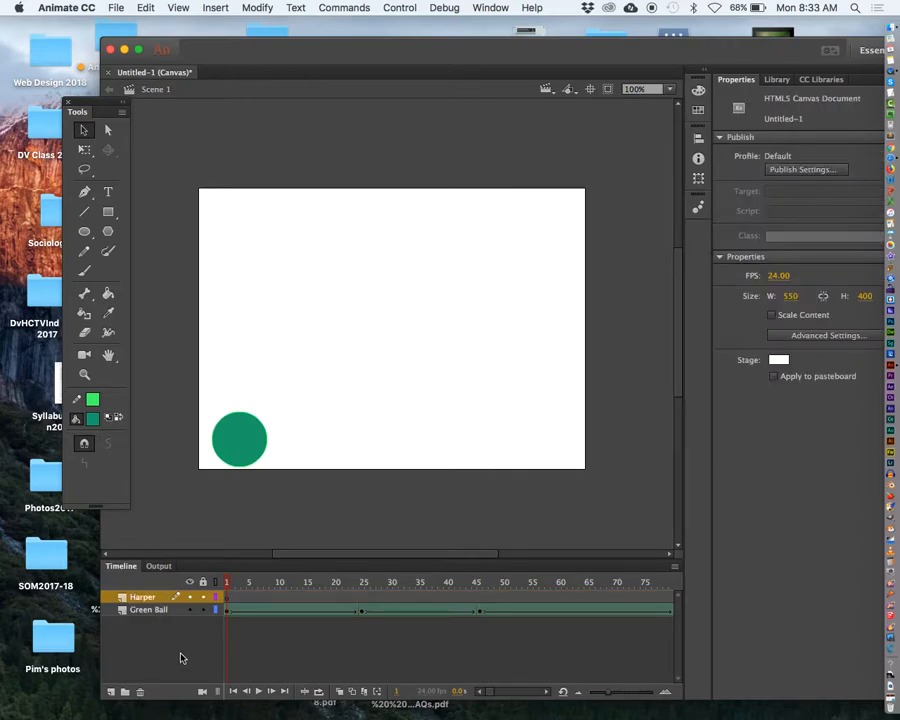
Add the static text HARPER above the stage on the Harper layer, about 249 px wide, and set its size to 48 pt.
click(108, 192)
drag(202, 158, 377, 209)
text(HARPER)
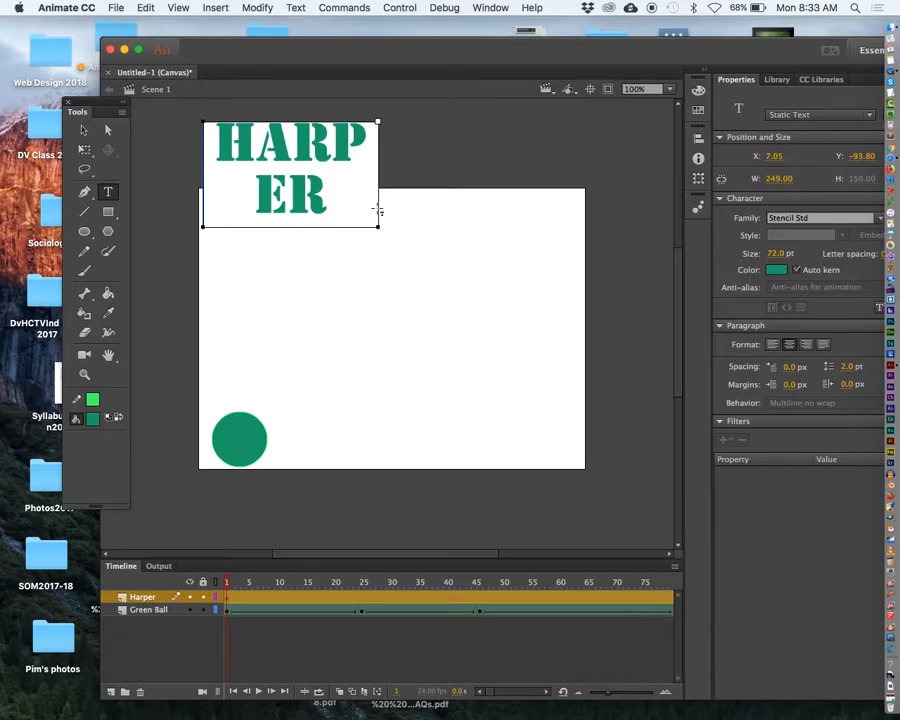
drag(352, 200, 212, 132)
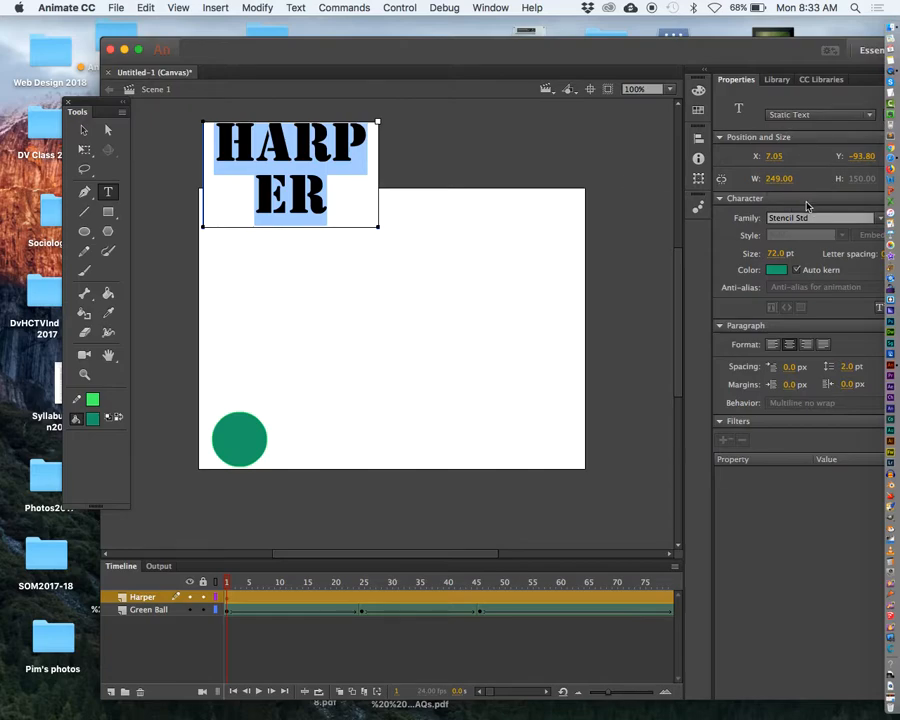
click(782, 255)
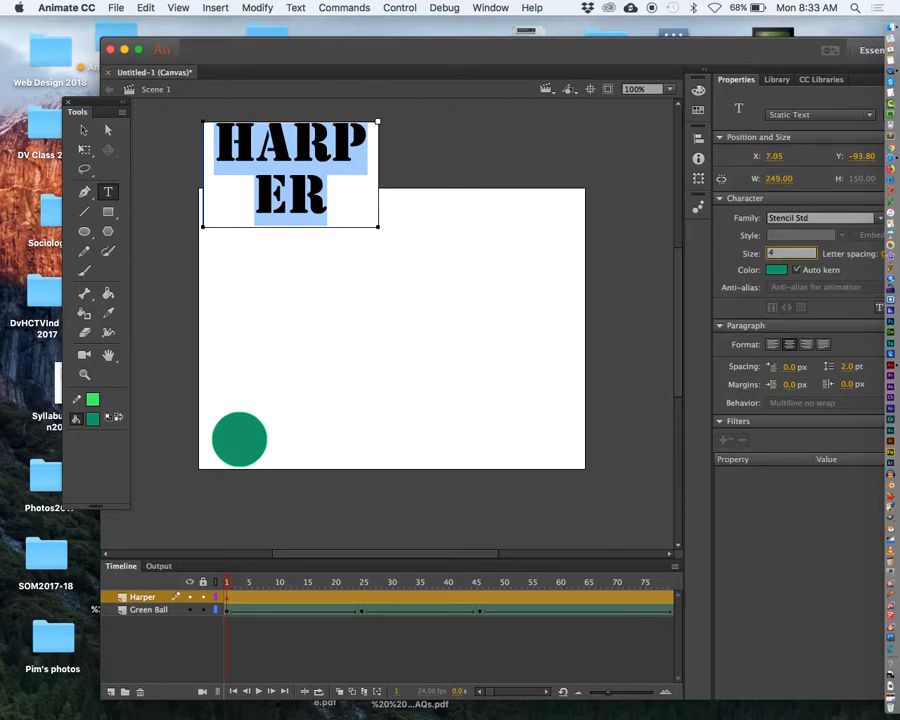
key(Return)
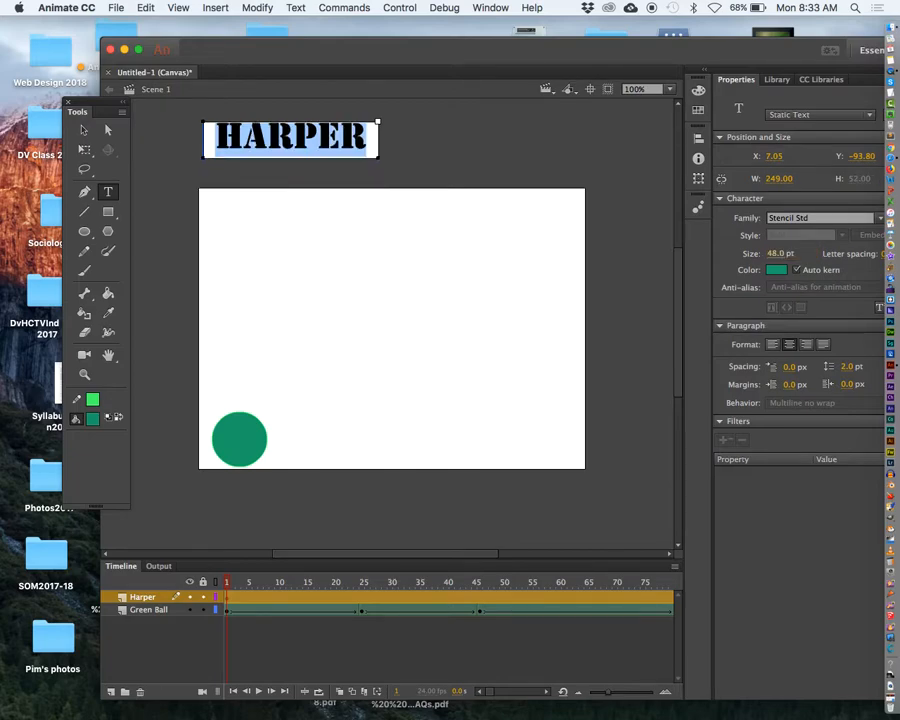
Change the Harper text's font to Tahoma Bold and its colour to orange #CC6600.
click(874, 220)
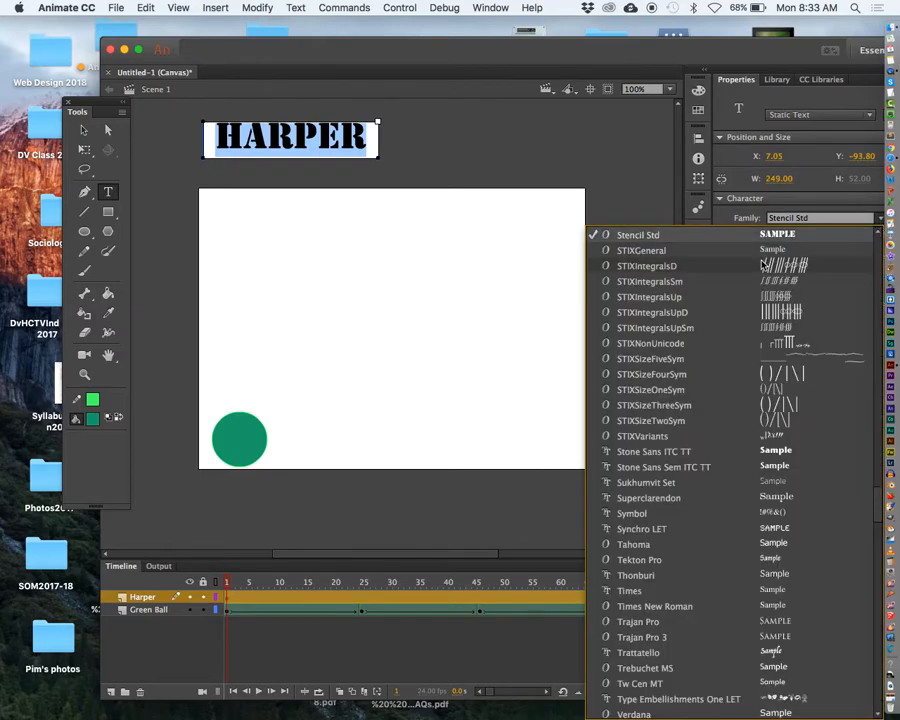
click(719, 546)
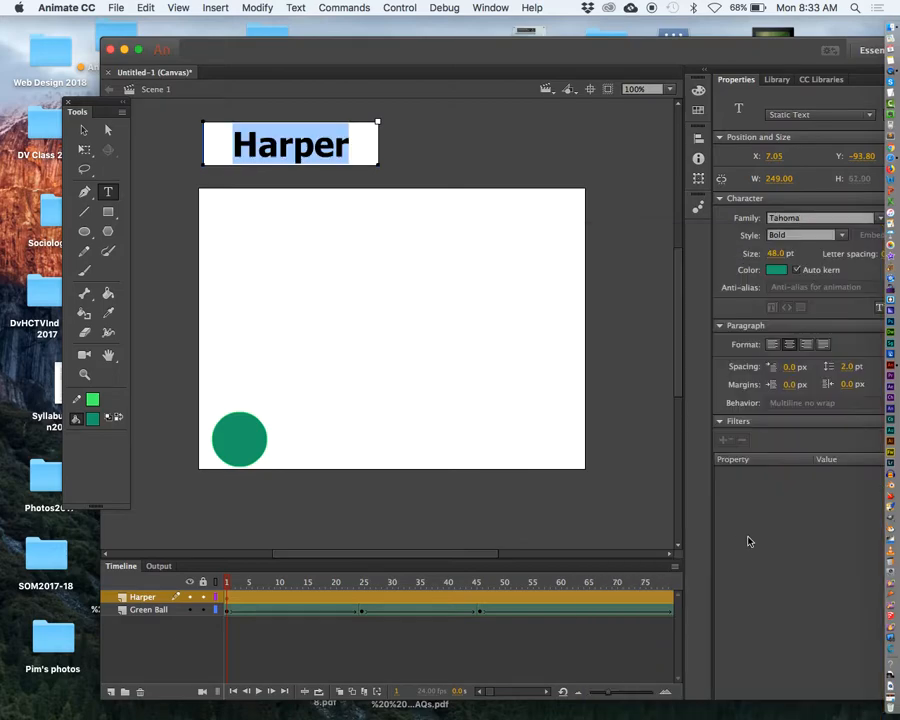
click(776, 272)
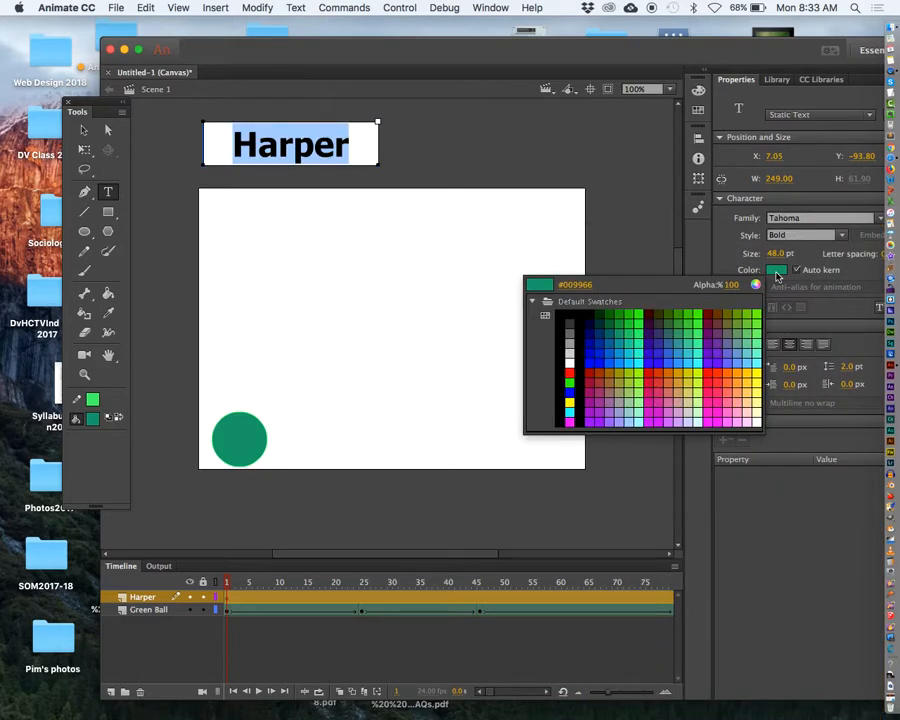
click(673, 370)
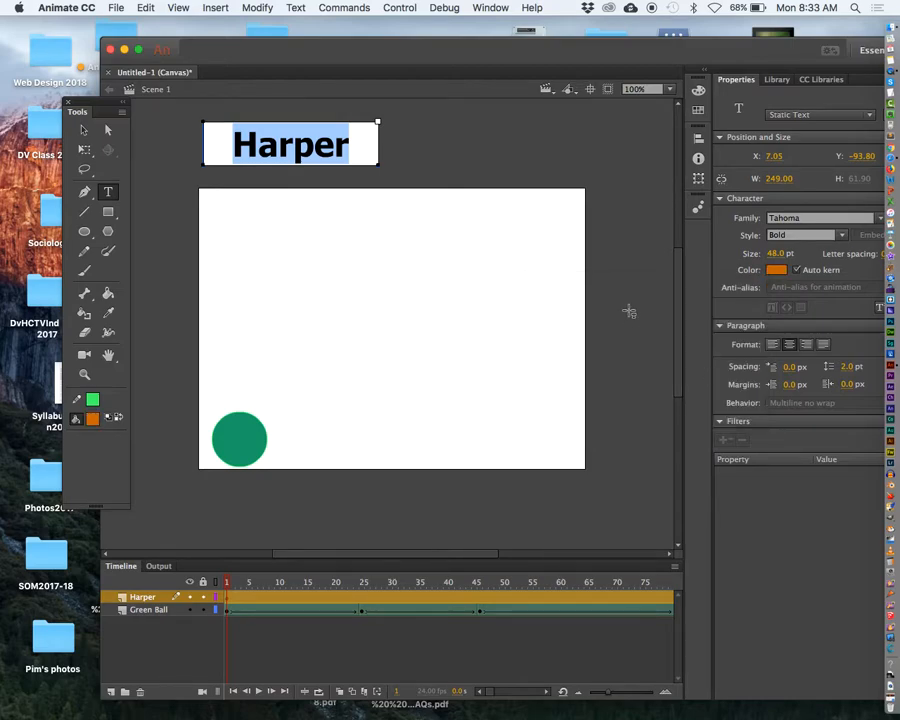
click(85, 132)
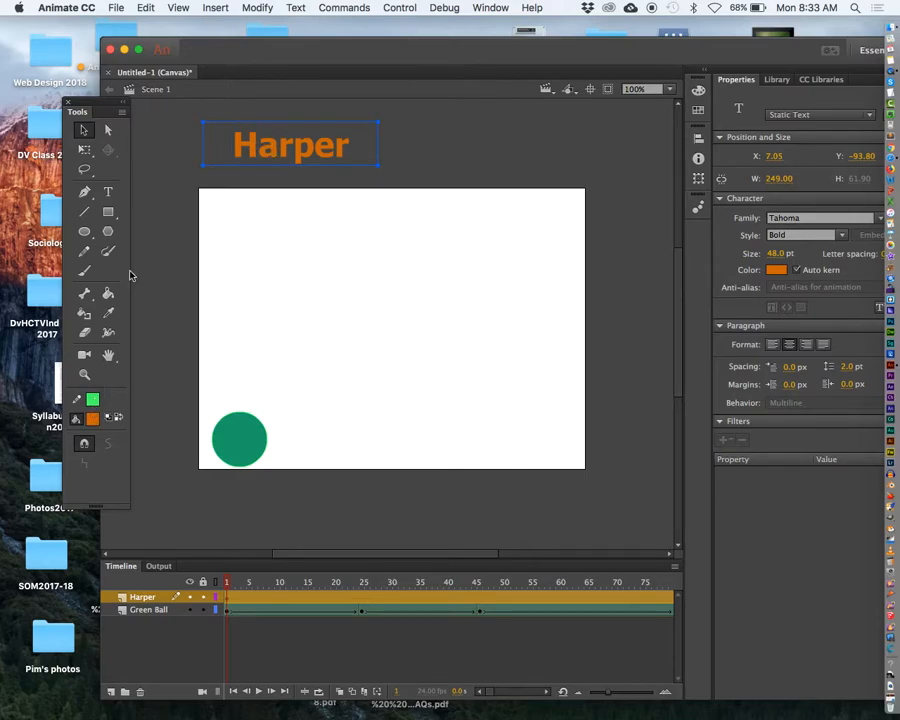
Recolour the whole Harper text blue.
click(108, 191)
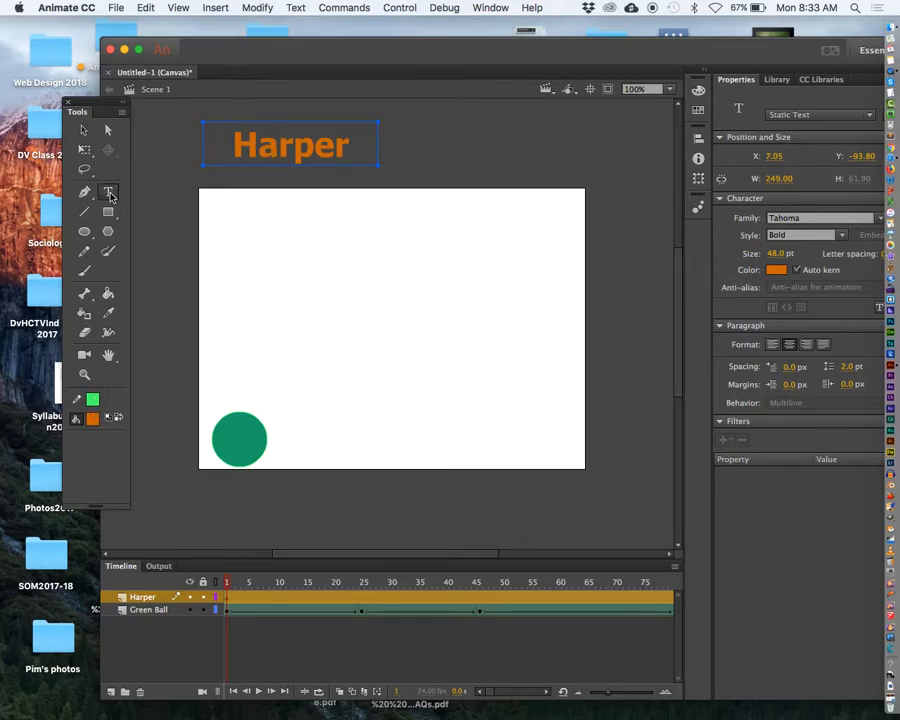
double_click(284, 148)
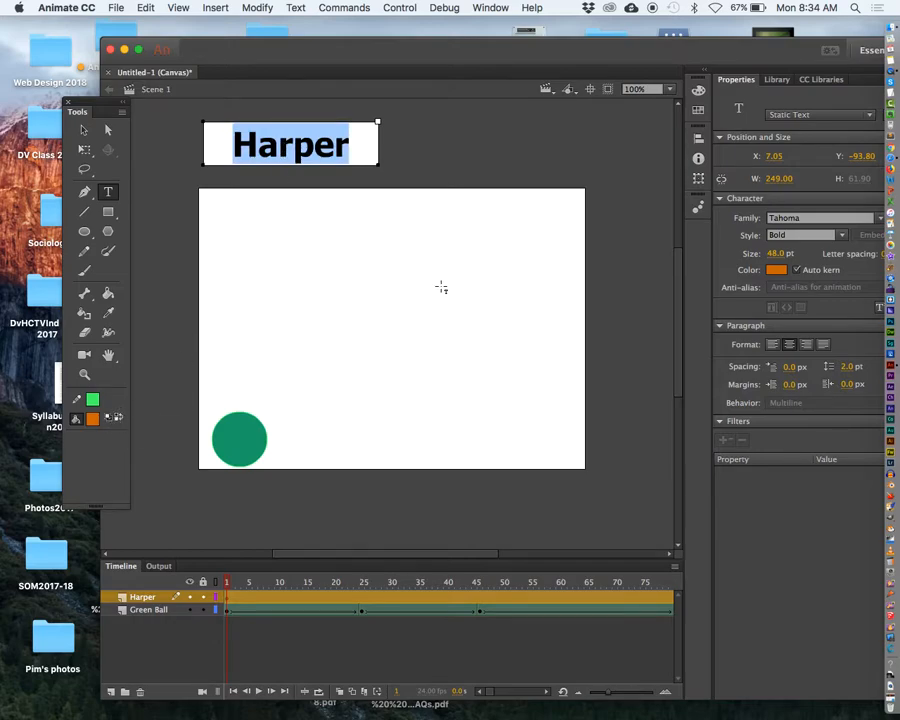
click(777, 272)
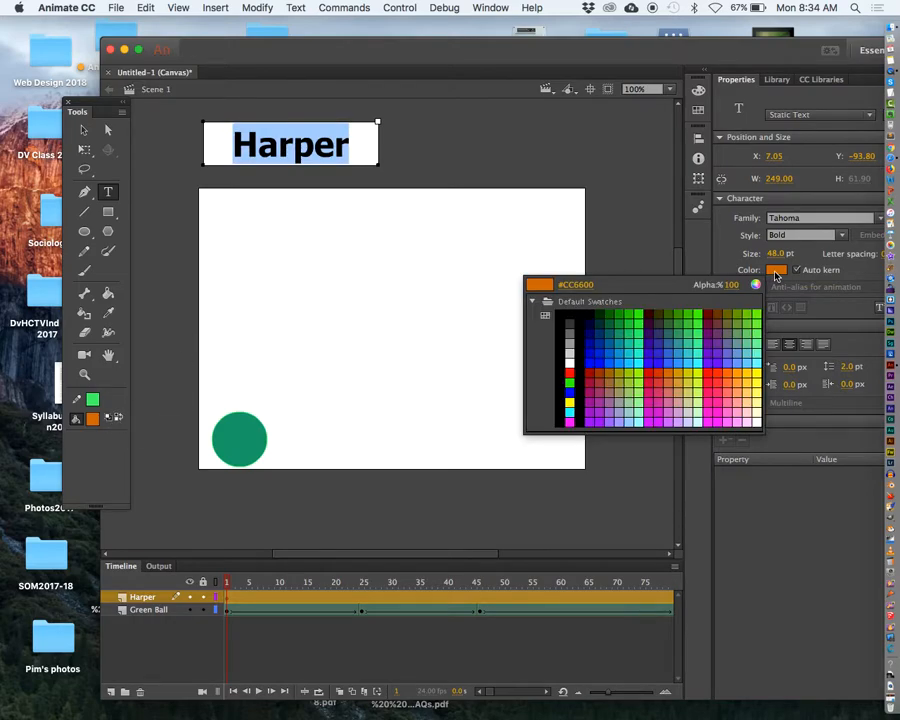
click(591, 364)
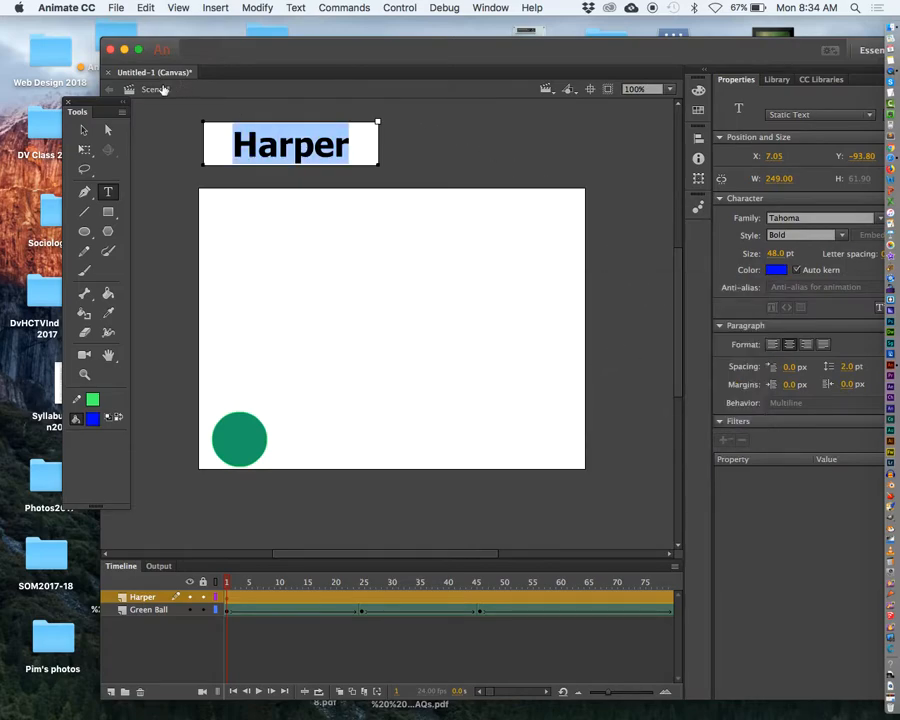
Move the Harper text down against the stage's upper edge, to about X -23, Y -57.
click(84, 130)
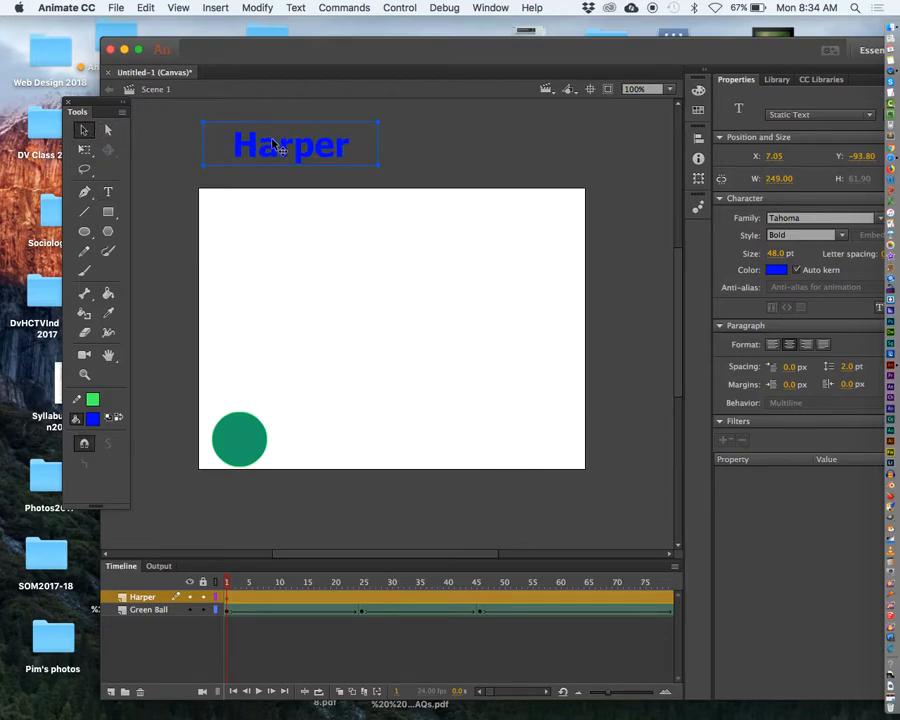
drag(280, 150, 262, 176)
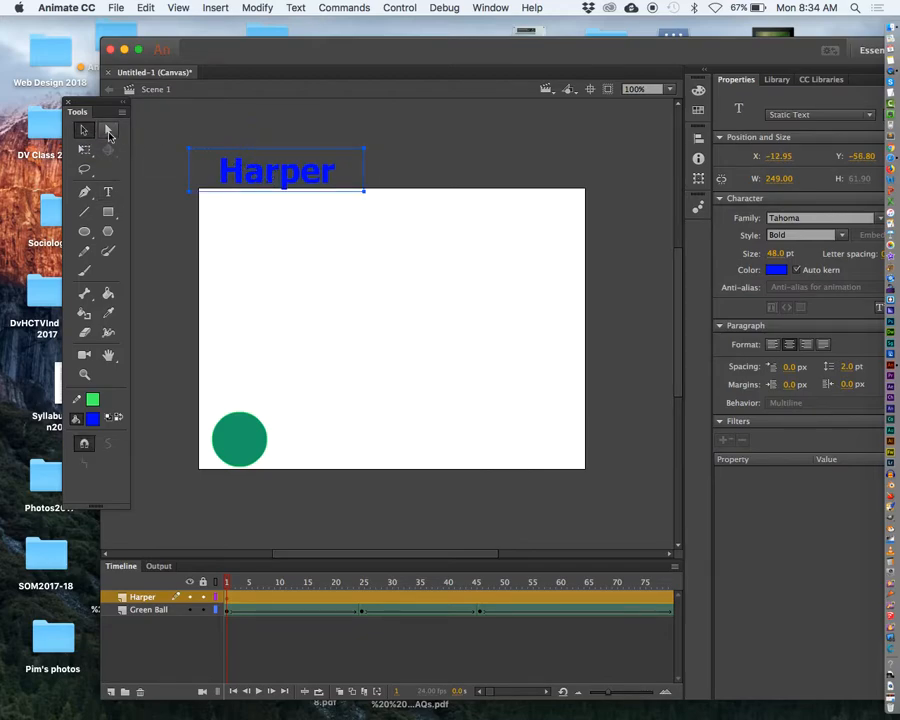
drag(259, 177, 252, 180)
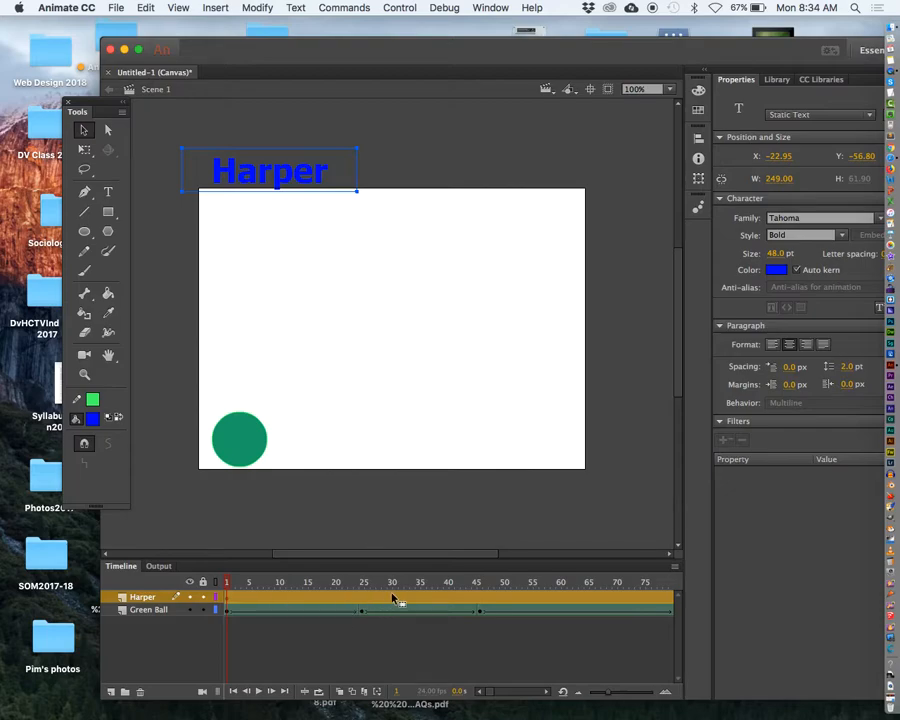
Insert a keyframe at frame 40 of the Harper layer and move the text into the stage's upper-left corner, about X -8, Y -8.
click(448, 598)
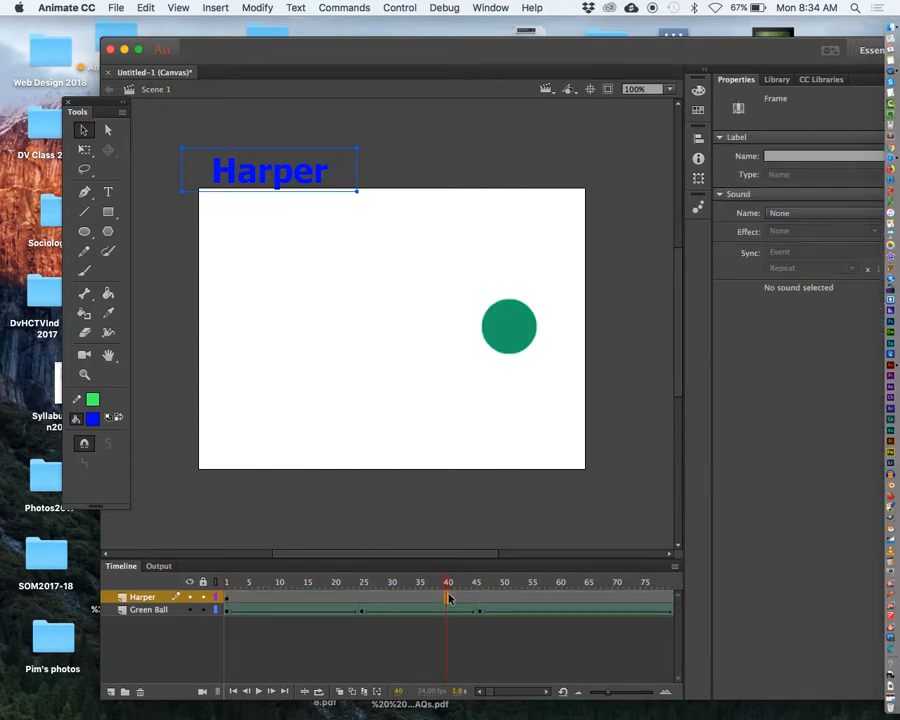
right_click(448, 598)
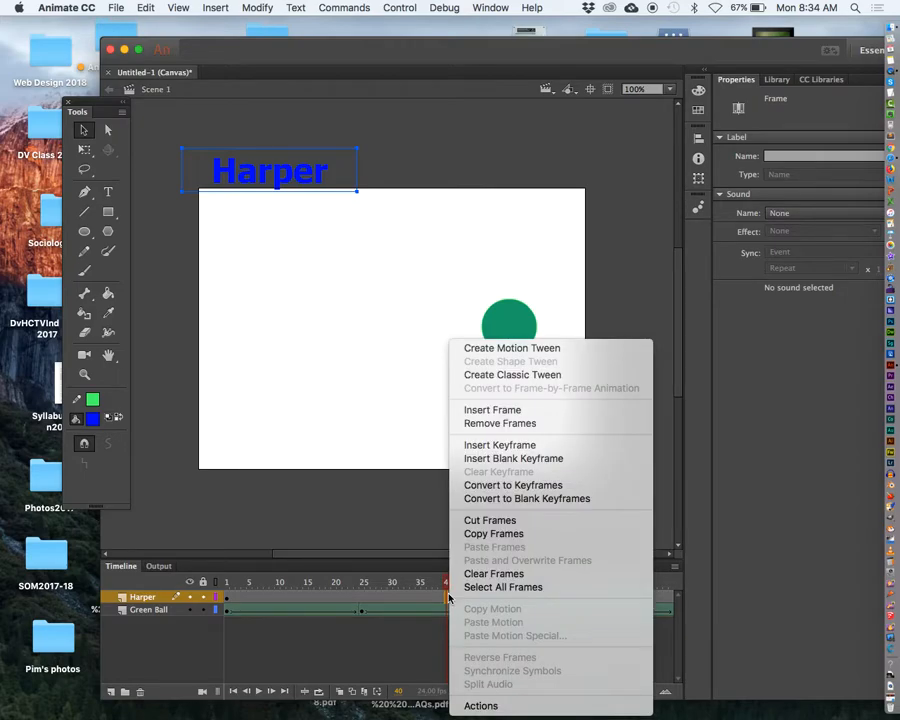
click(498, 445)
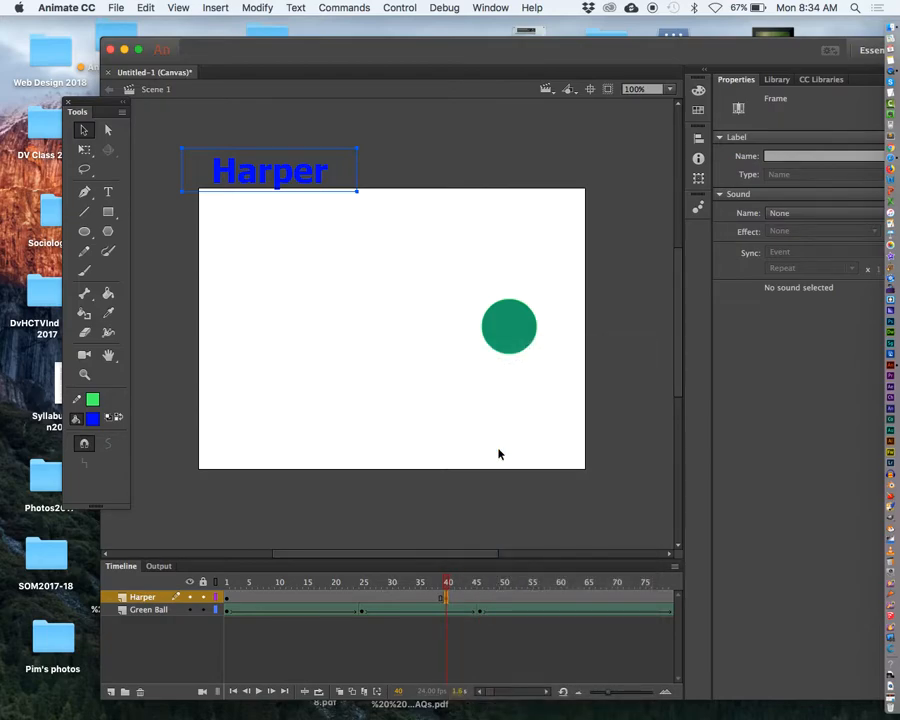
drag(304, 176, 304, 208)
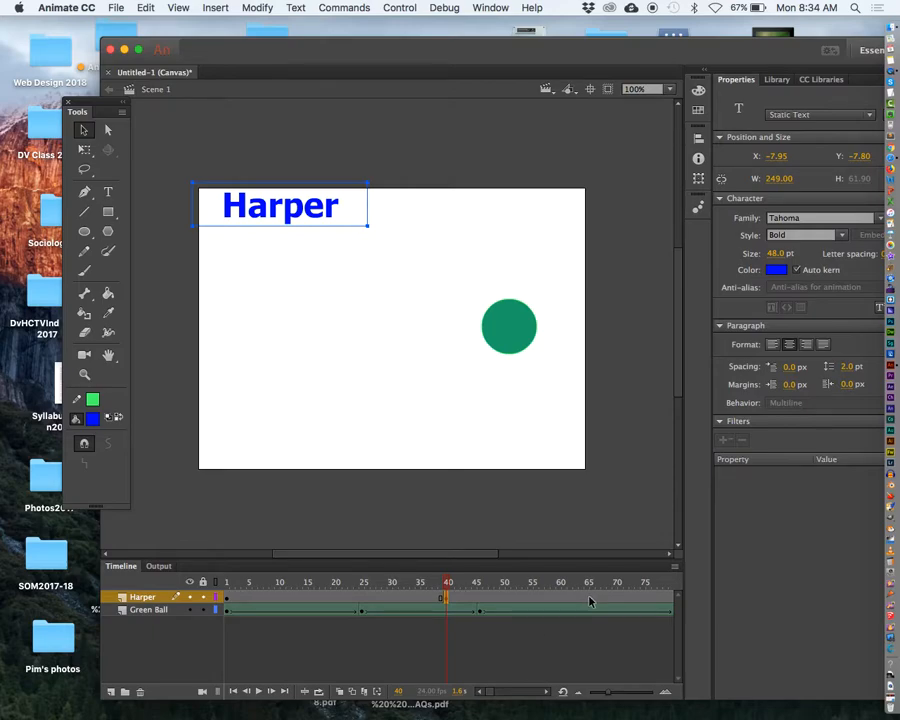
Insert a keyframe at frame 71 of the Harper layer and move the text to the stage's right edge, about X 344, Y 147.
click(618, 601)
right_click(618, 601)
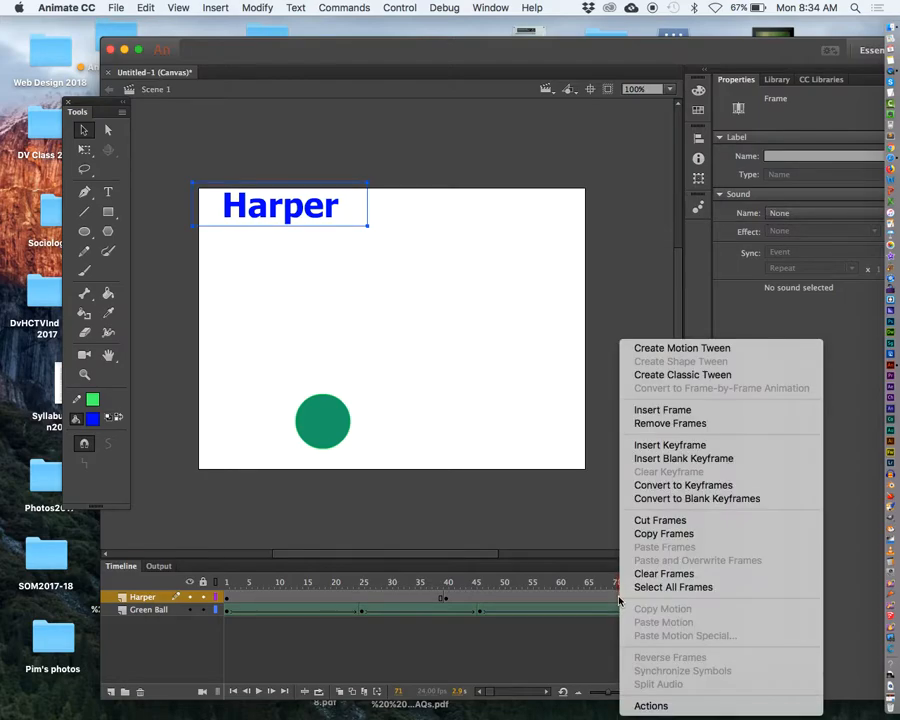
click(666, 445)
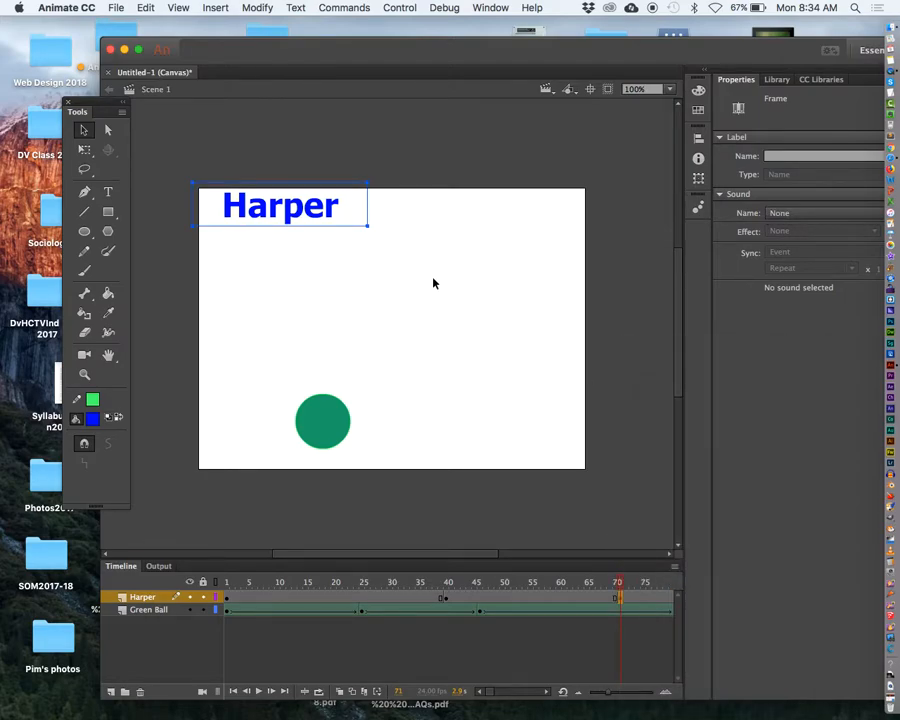
drag(292, 208, 541, 322)
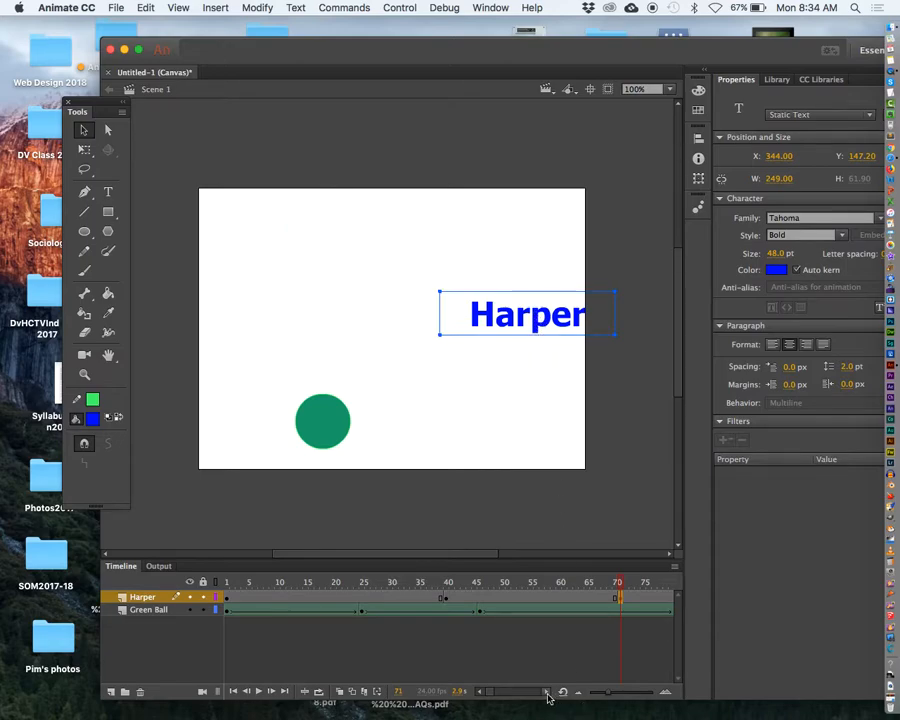
Insert a keyframe at frame 101 of the Harper layer and move the text horizontally to about X 107, near the stage's middle.
click(547, 692)
click(547, 693)
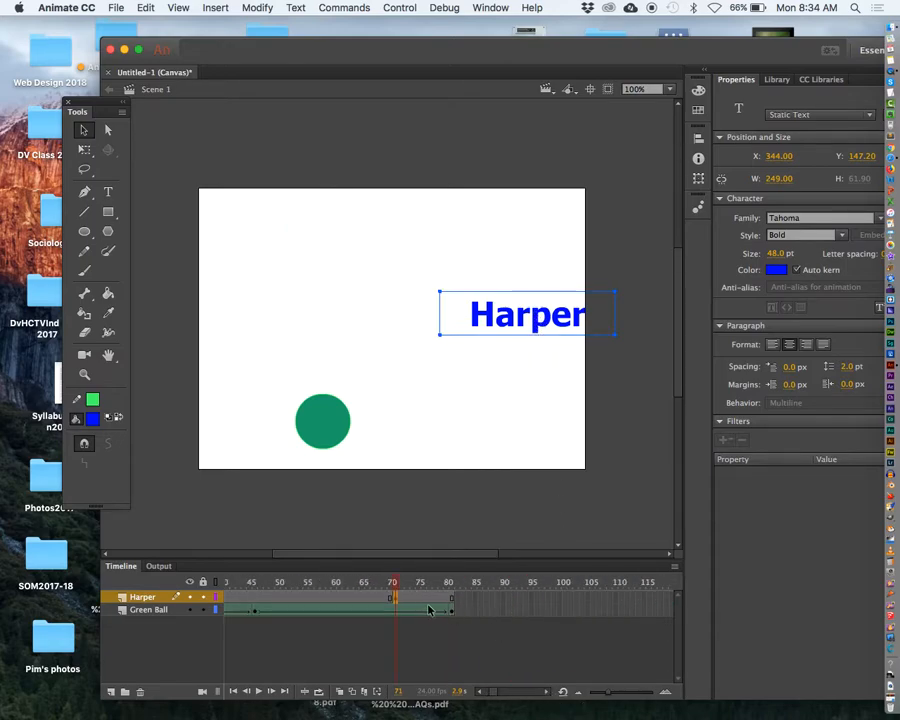
key(Return)
right_click(563, 597)
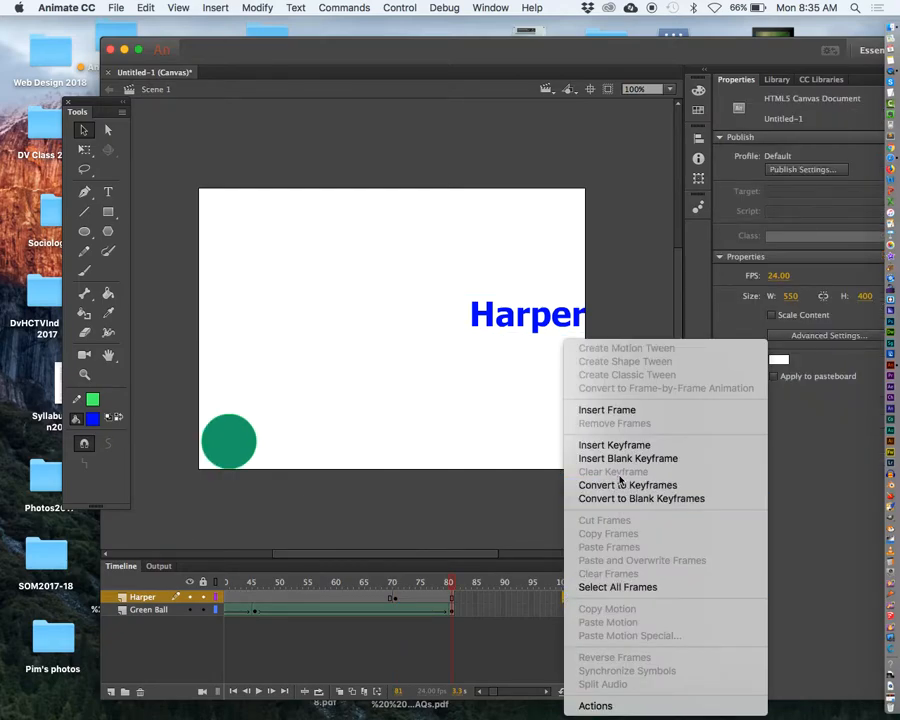
click(614, 445)
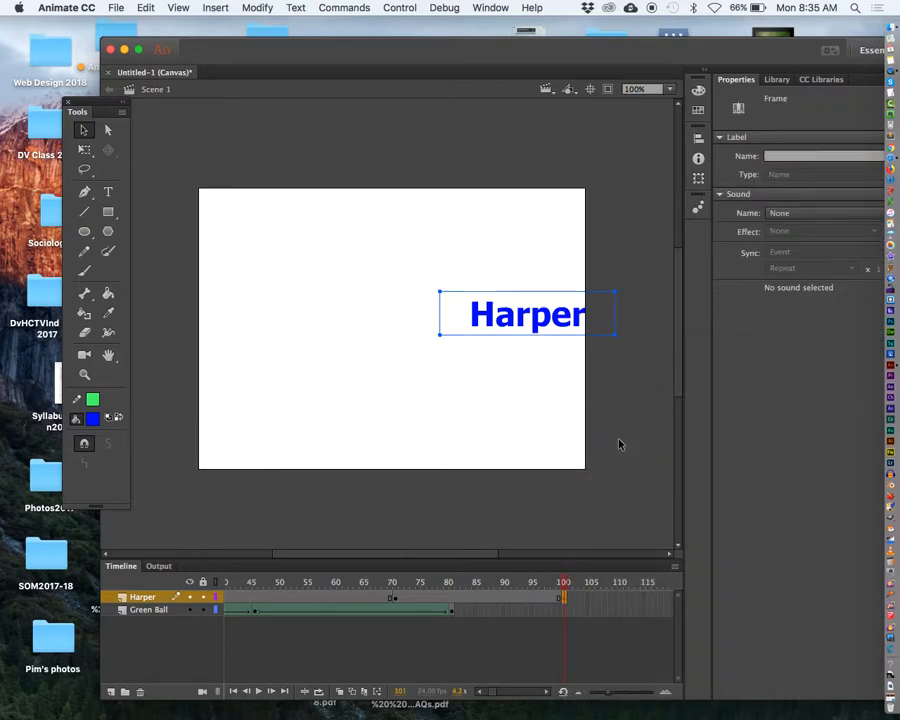
drag(530, 318, 360, 317)
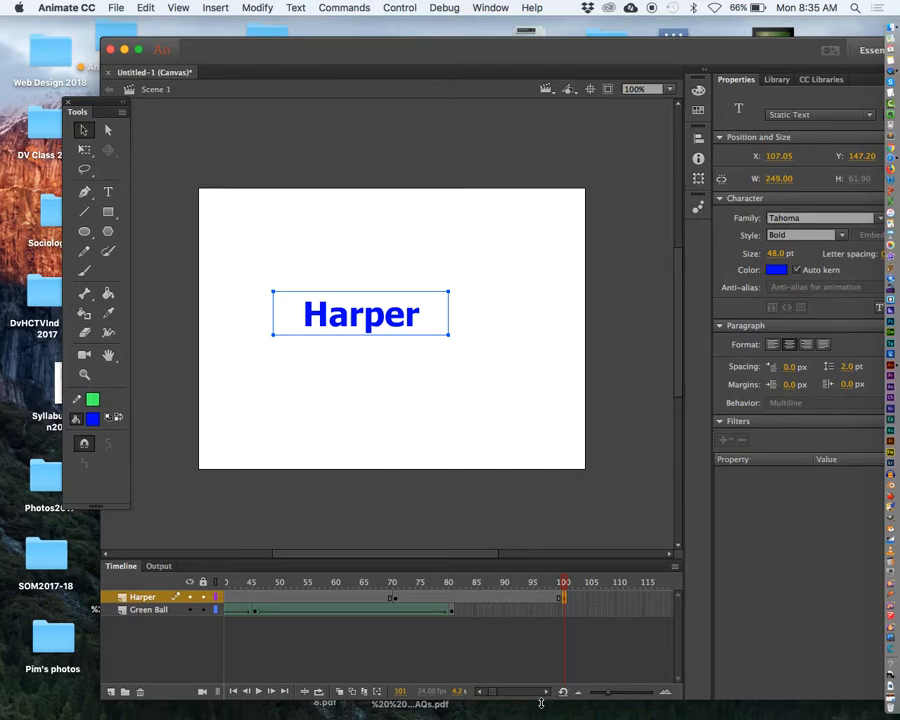
Insert a keyframe at frame 151 of the Harper layer.
click(547, 699)
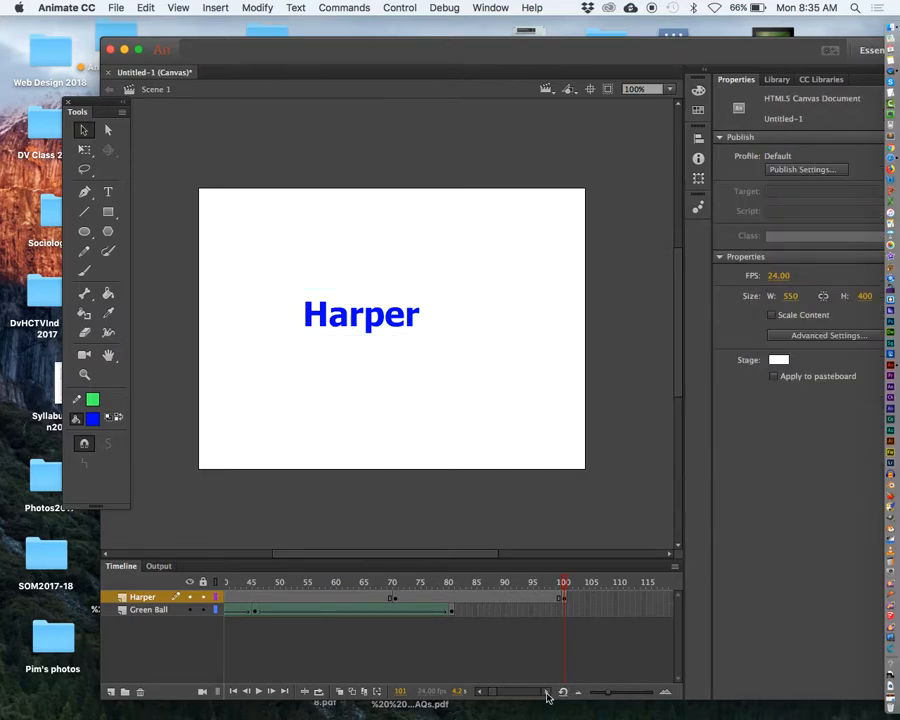
scroll(547, 697, right, 5)
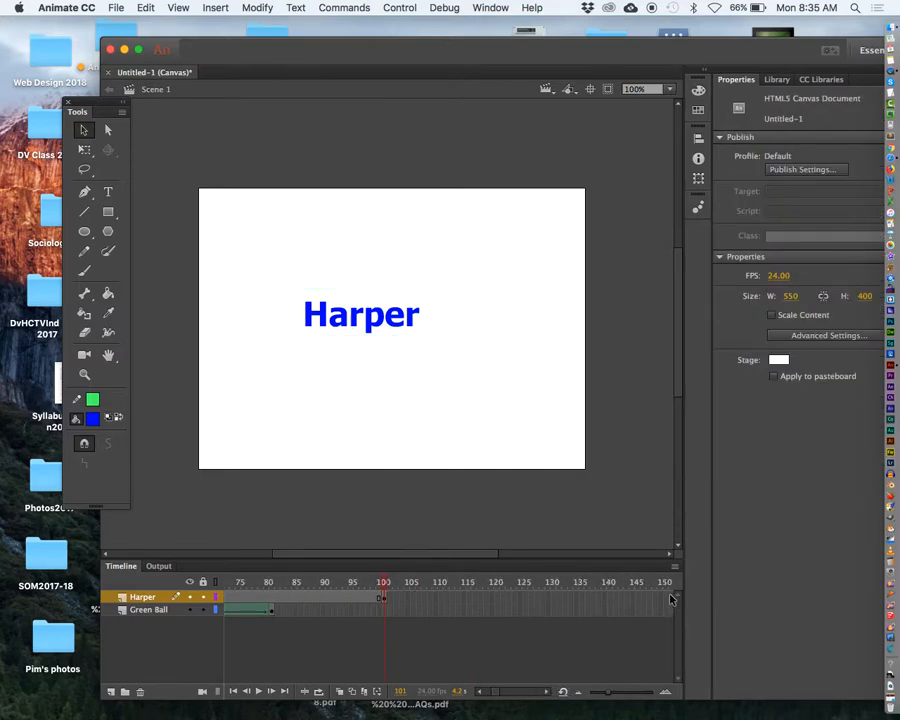
right_click(665, 597)
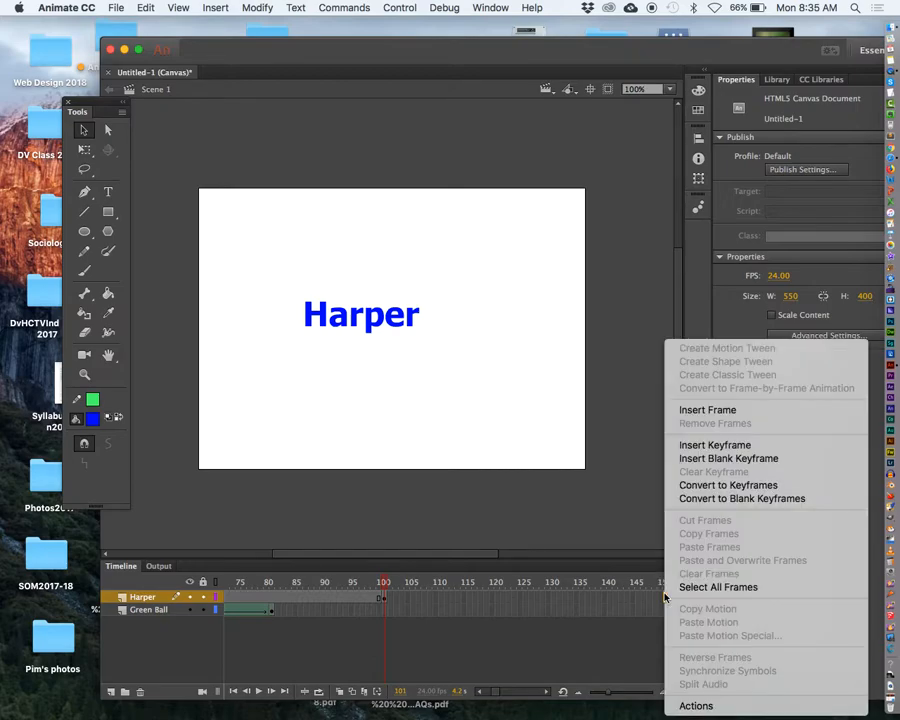
click(705, 441)
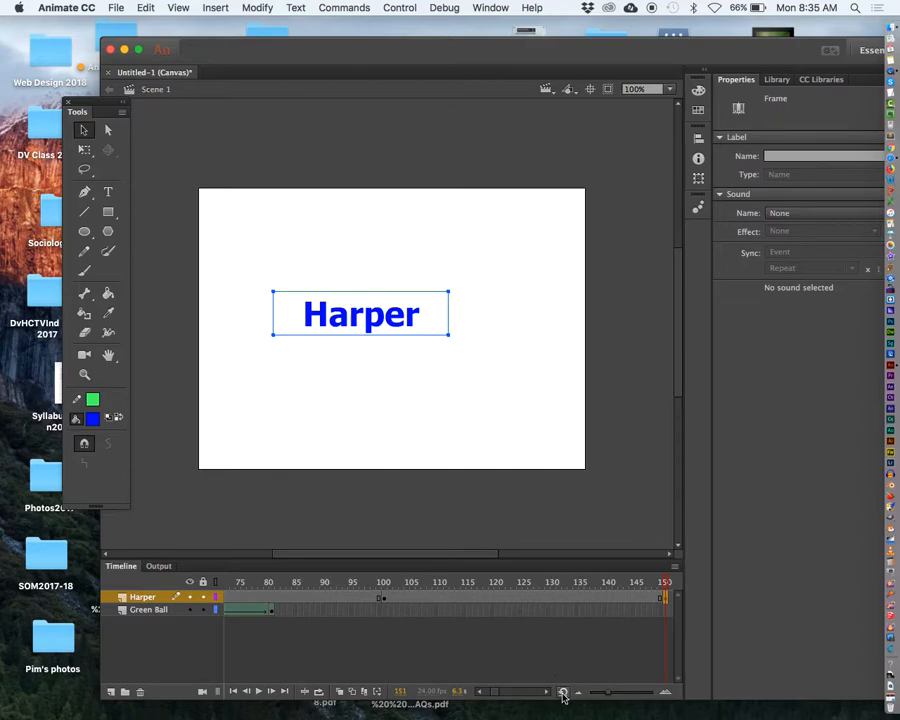
Create classic tweens on the Harper layer between frames 71 and 101 and between frames 40 and 71.
click(481, 692)
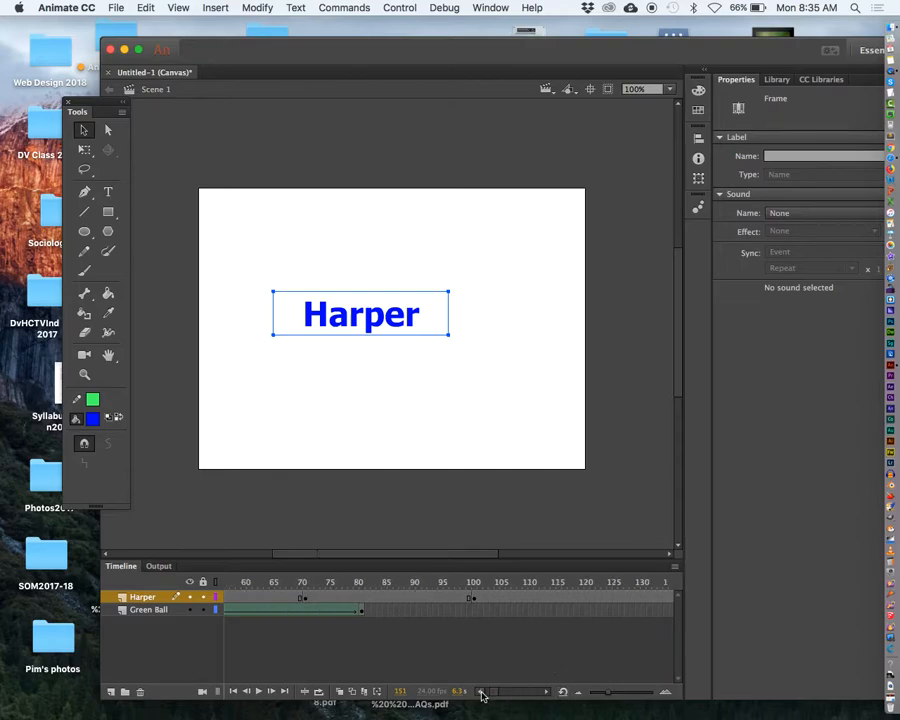
click(471, 599)
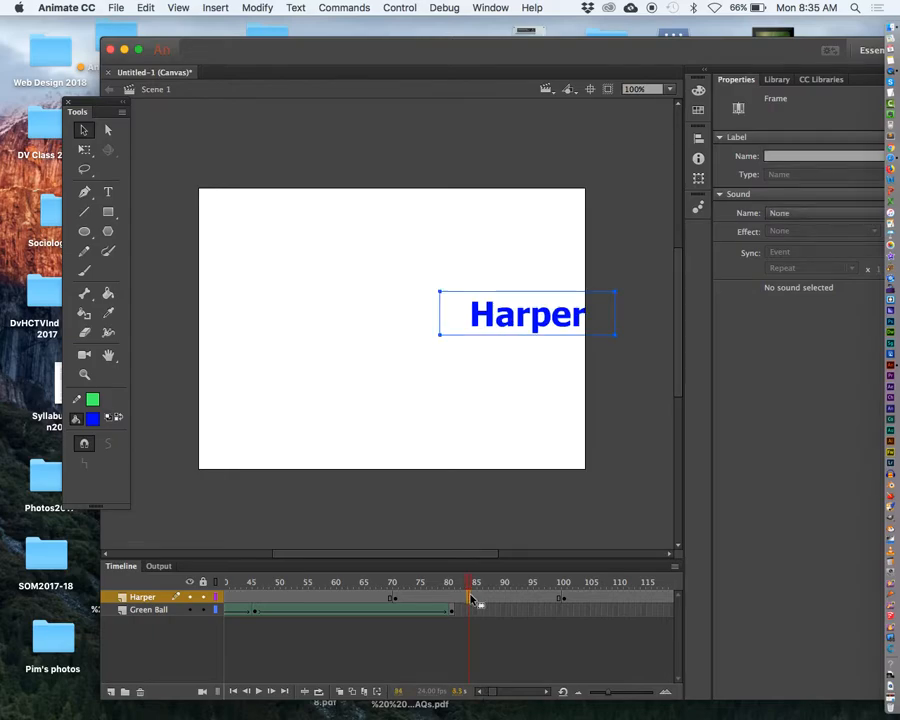
right_click(471, 599)
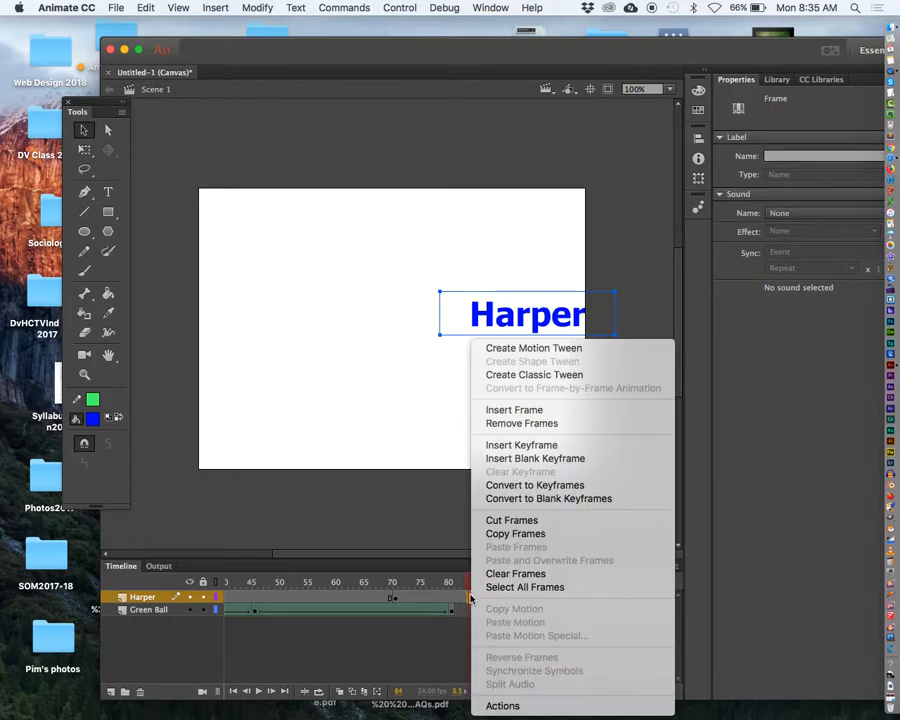
click(492, 375)
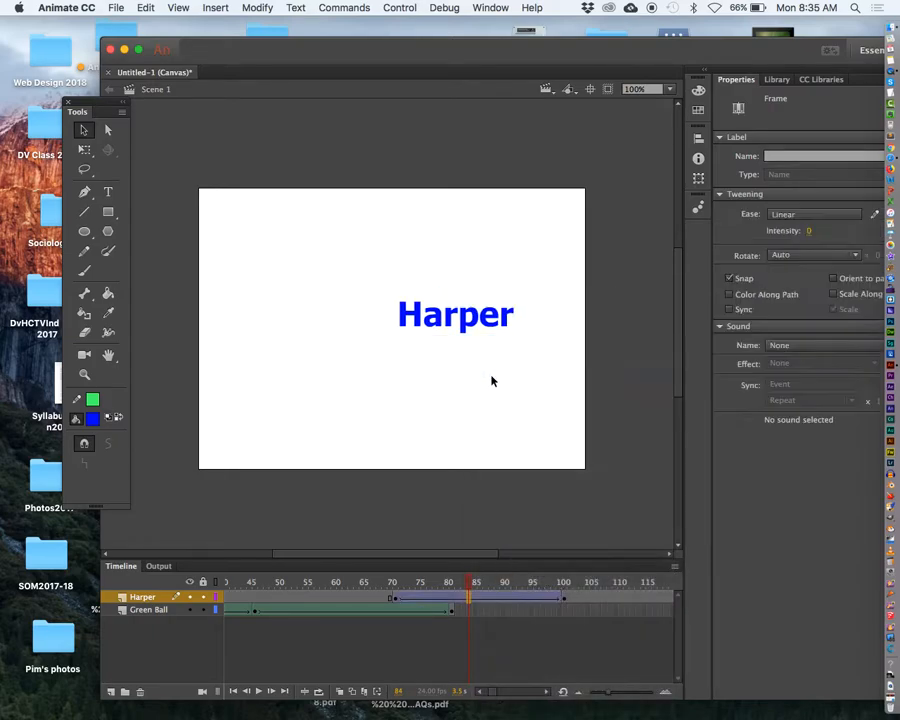
click(325, 598)
right_click(325, 598)
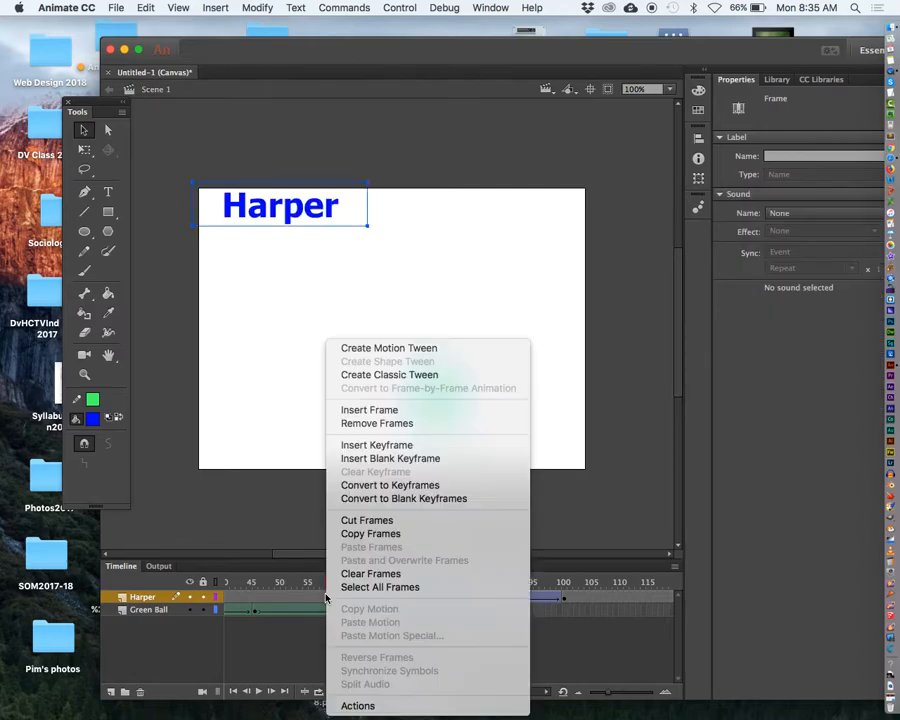
click(377, 378)
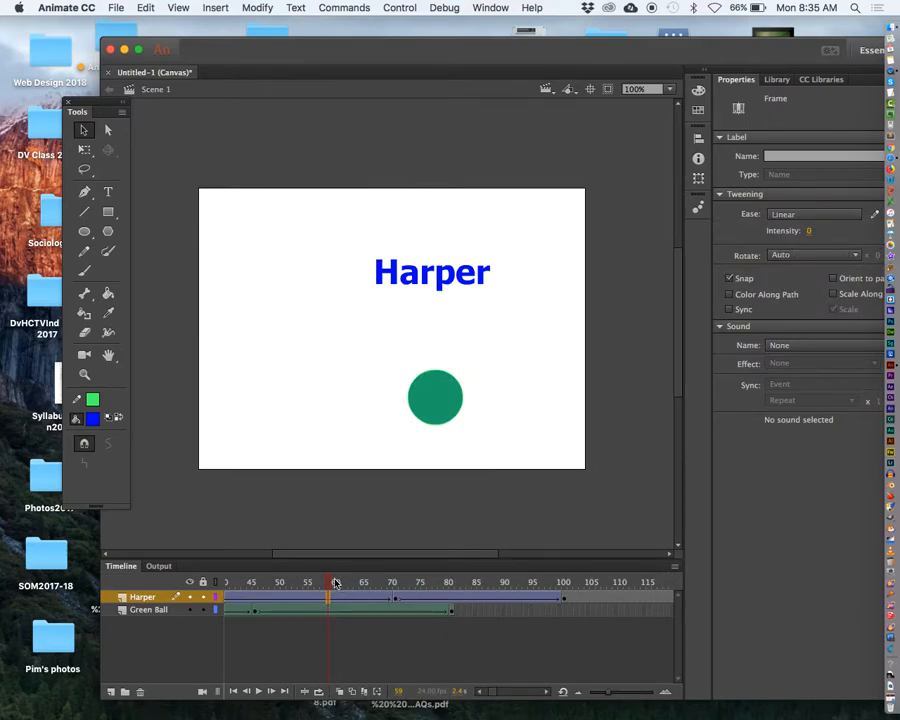
Insert a keyframe at frame 101 of the Green Ball layer to extend the ball to the Harper layer's third tween keyframe.
drag(327, 583, 462, 590)
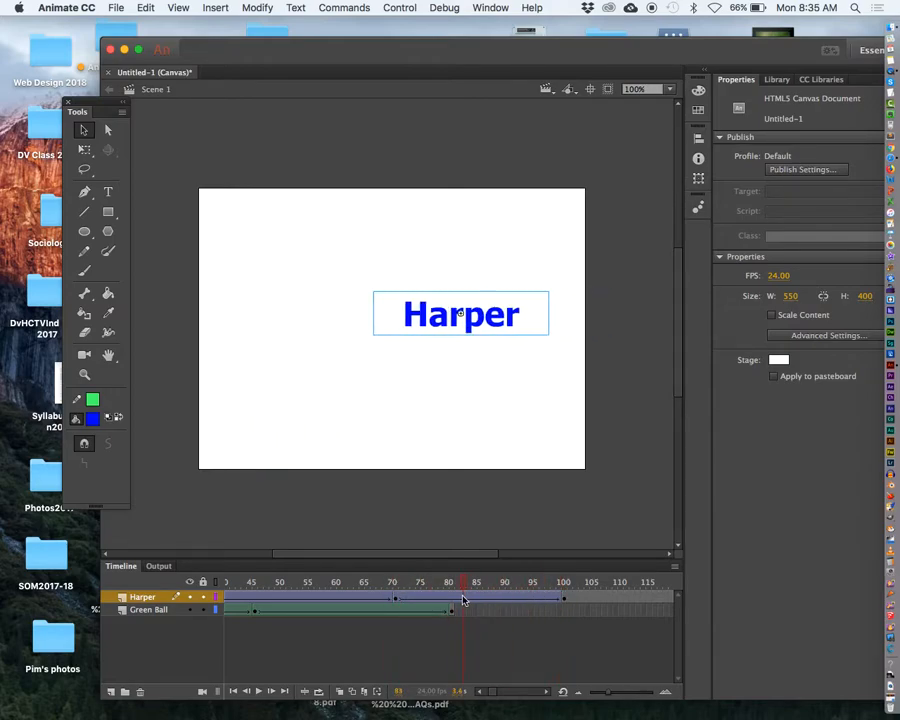
click(563, 610)
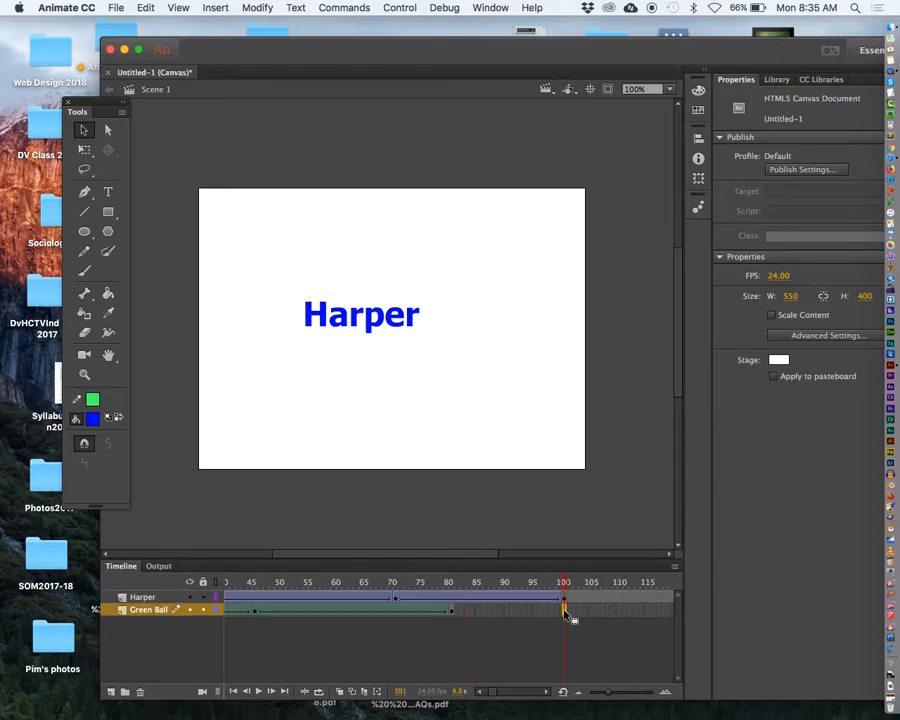
right_click(564, 612)
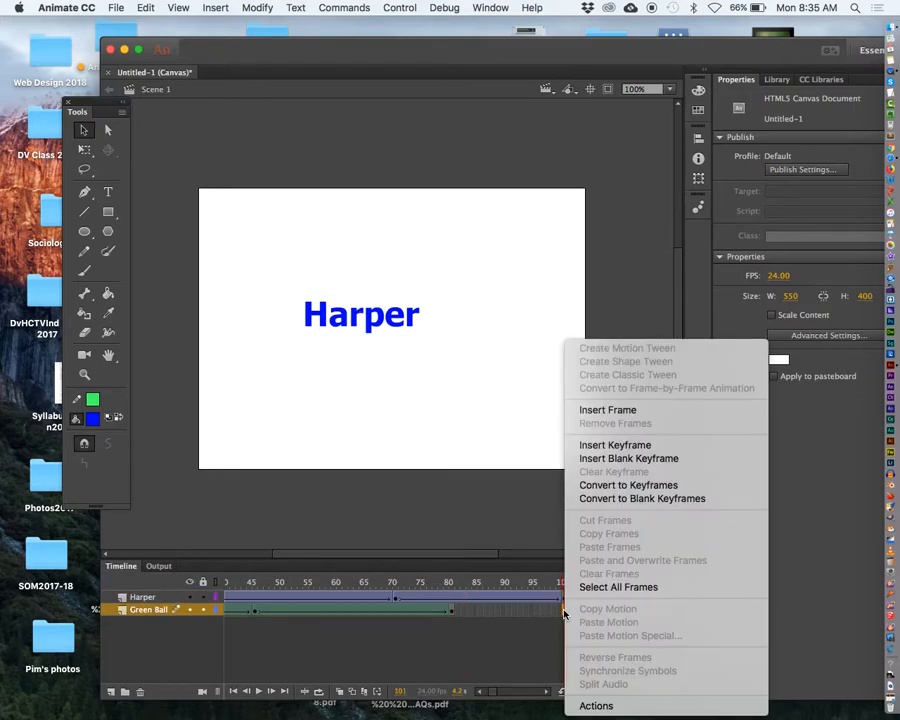
click(613, 445)
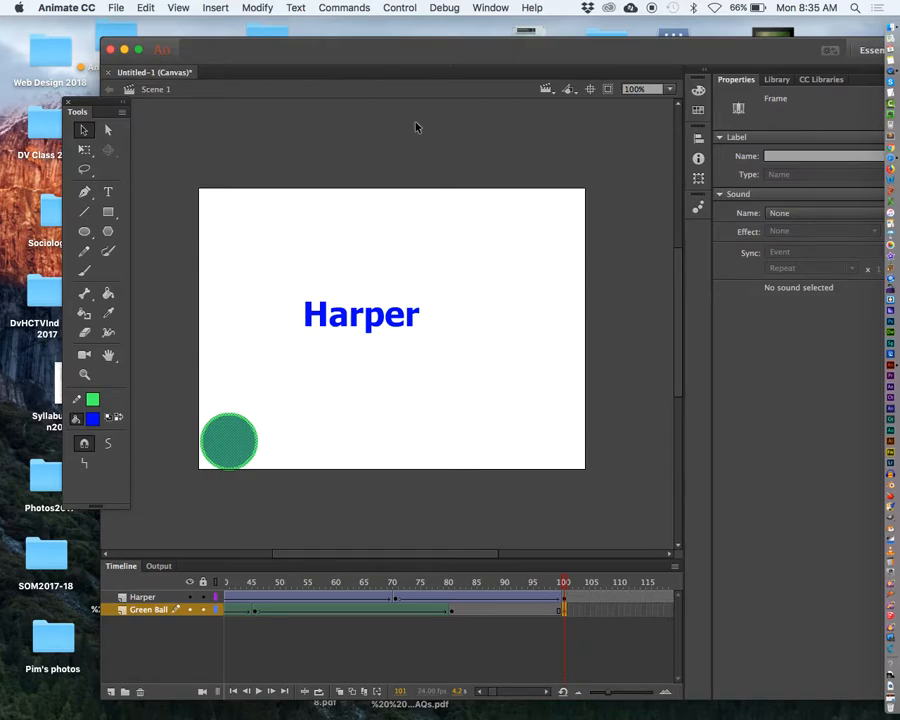
Preview the animation from its first frame and stop the playback.
click(397, 7)
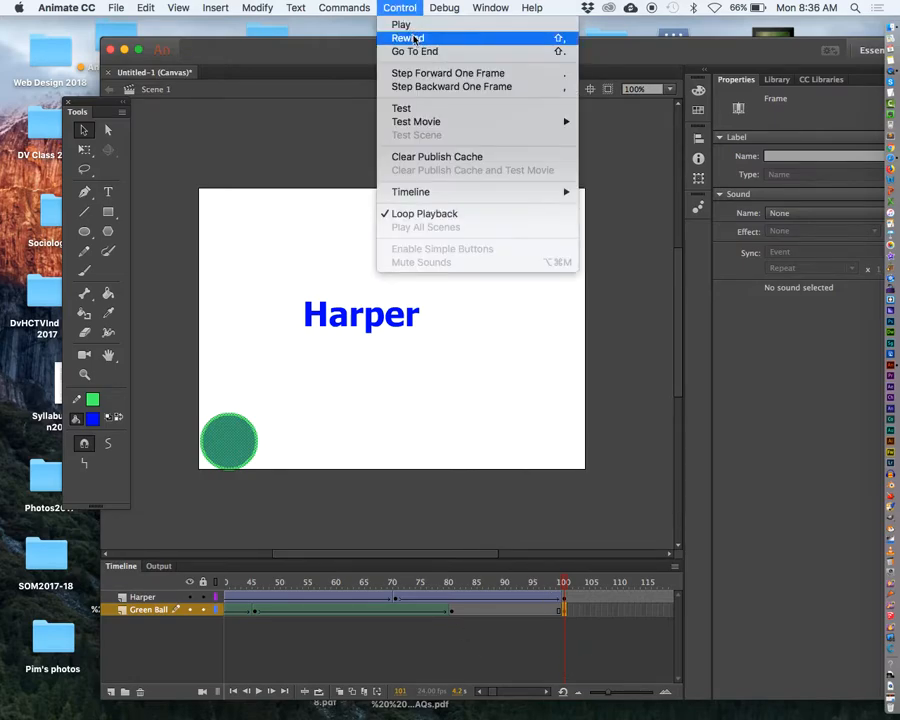
click(408, 37)
click(401, 7)
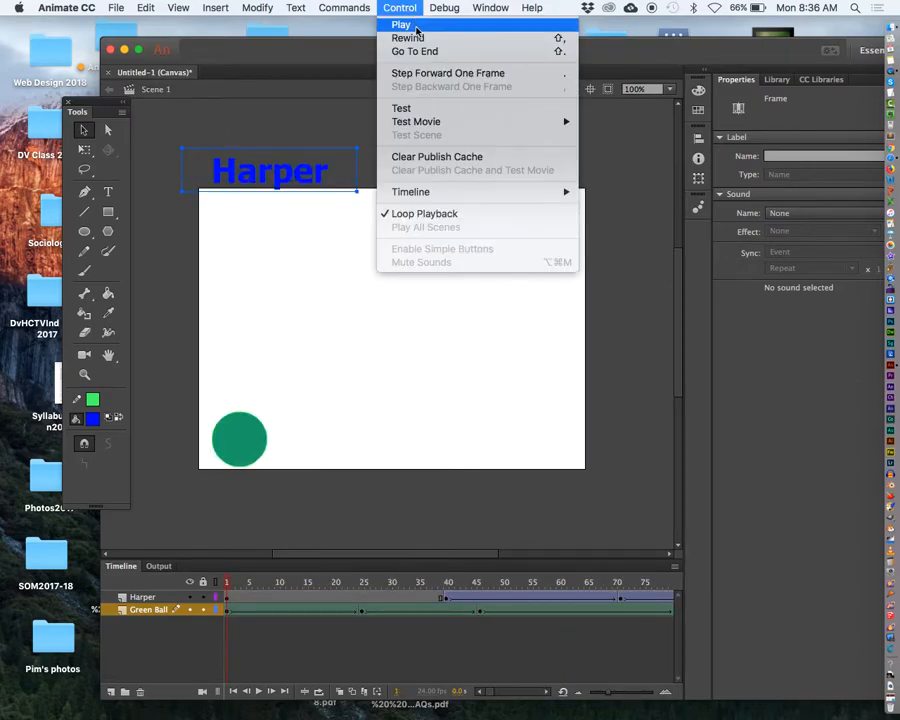
click(416, 26)
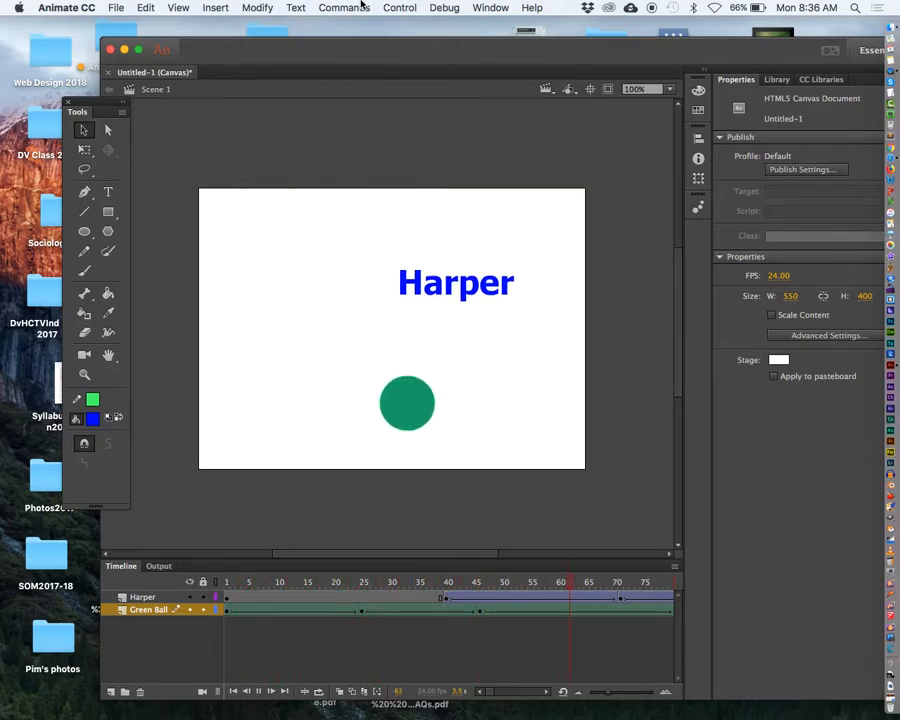
click(401, 8)
click(402, 24)
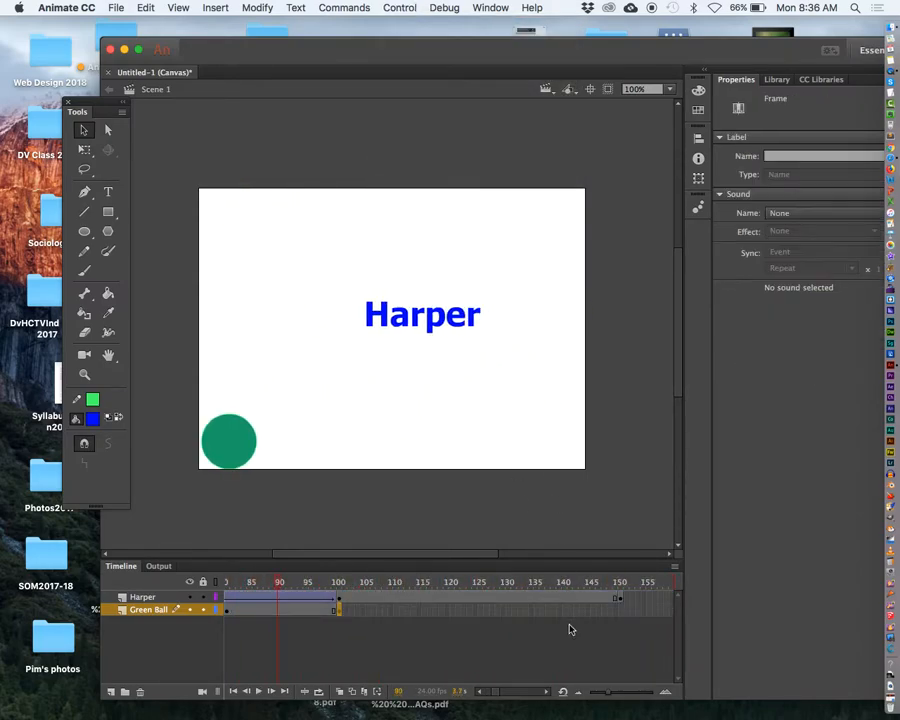
Insert a keyframe at frame 151 of the Green Ball layer, in line with the Harper layer's last keyframe.
click(619, 611)
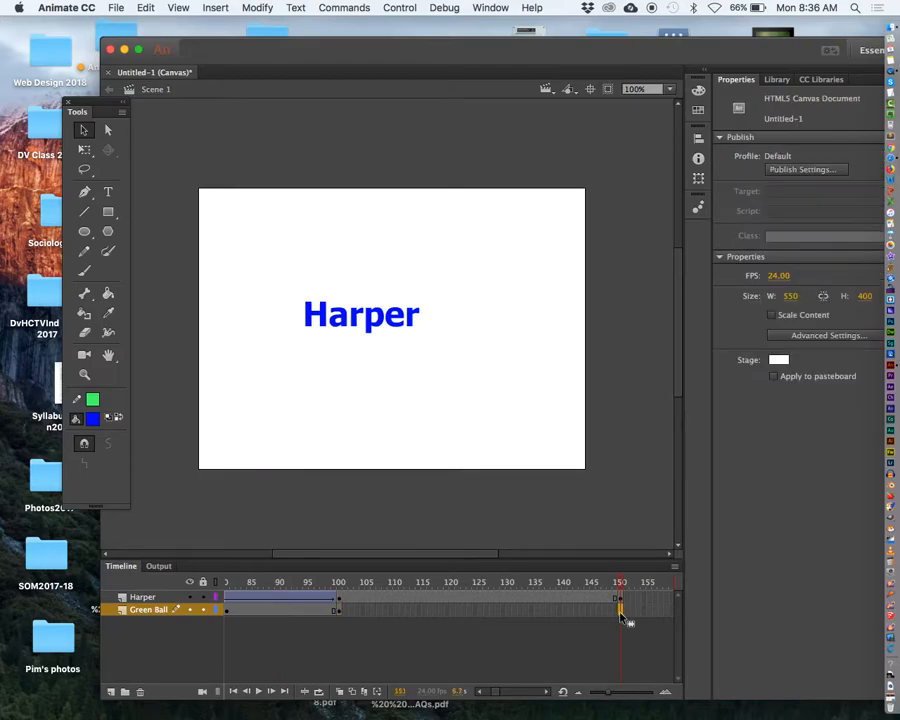
right_click(619, 611)
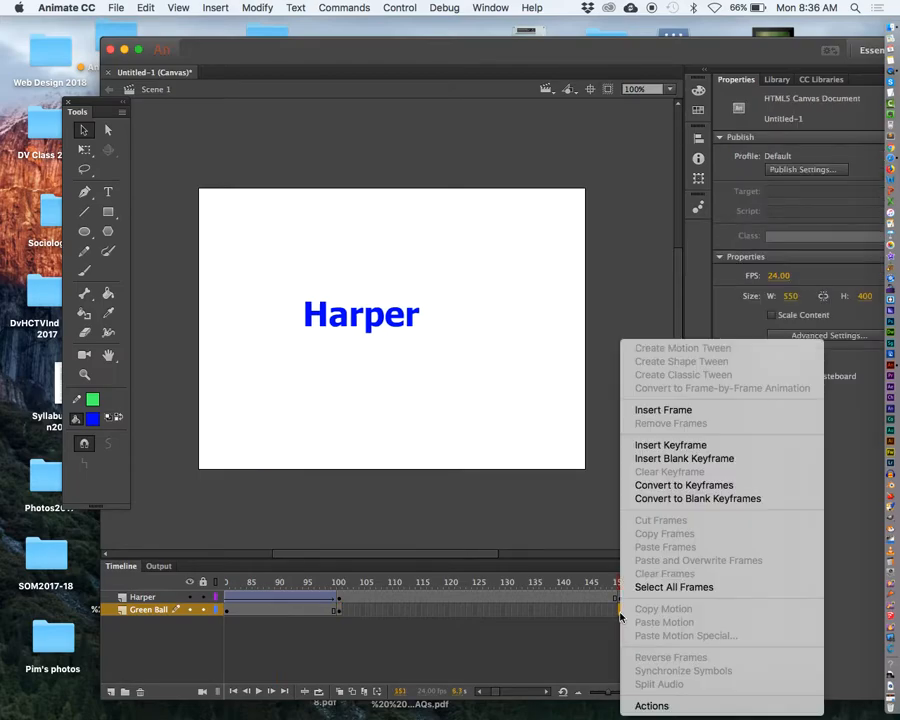
click(672, 445)
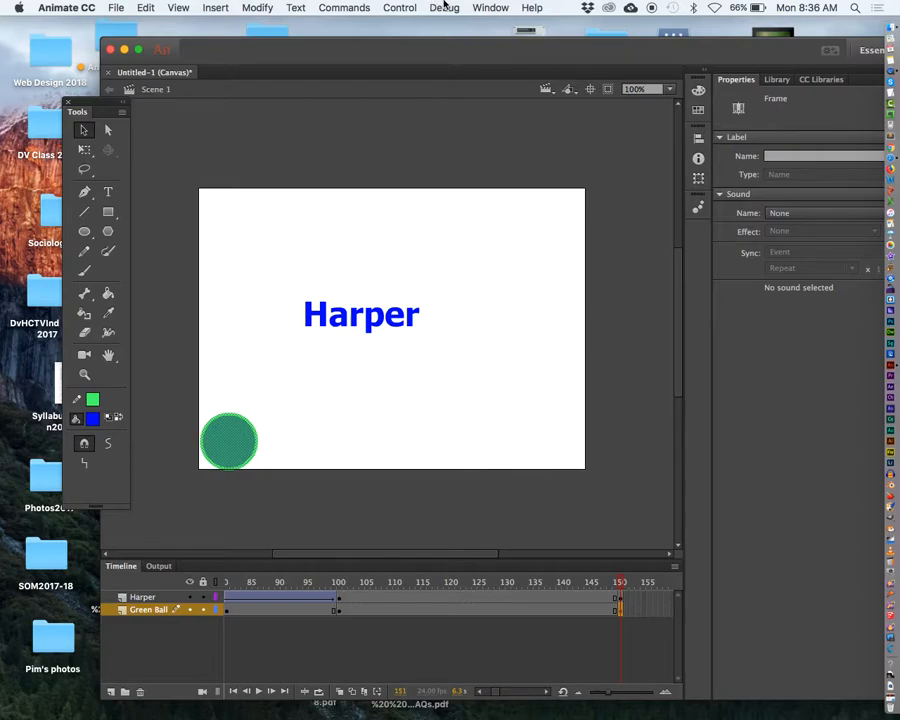
Play the extended animation from the beginning, stop the playback and rewind to frame 1.
click(406, 7)
click(410, 37)
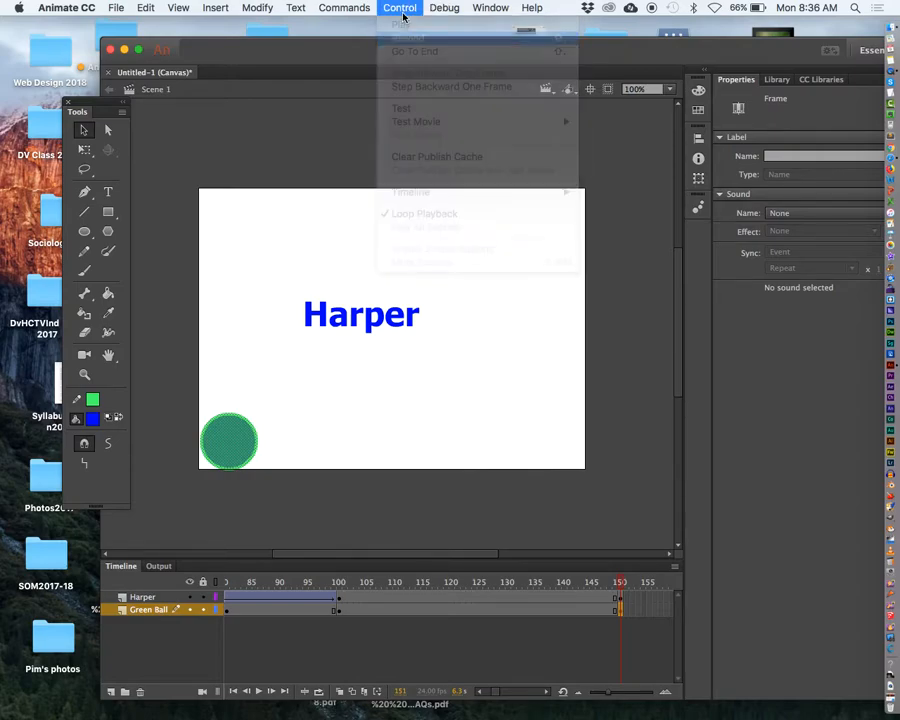
click(400, 7)
click(401, 24)
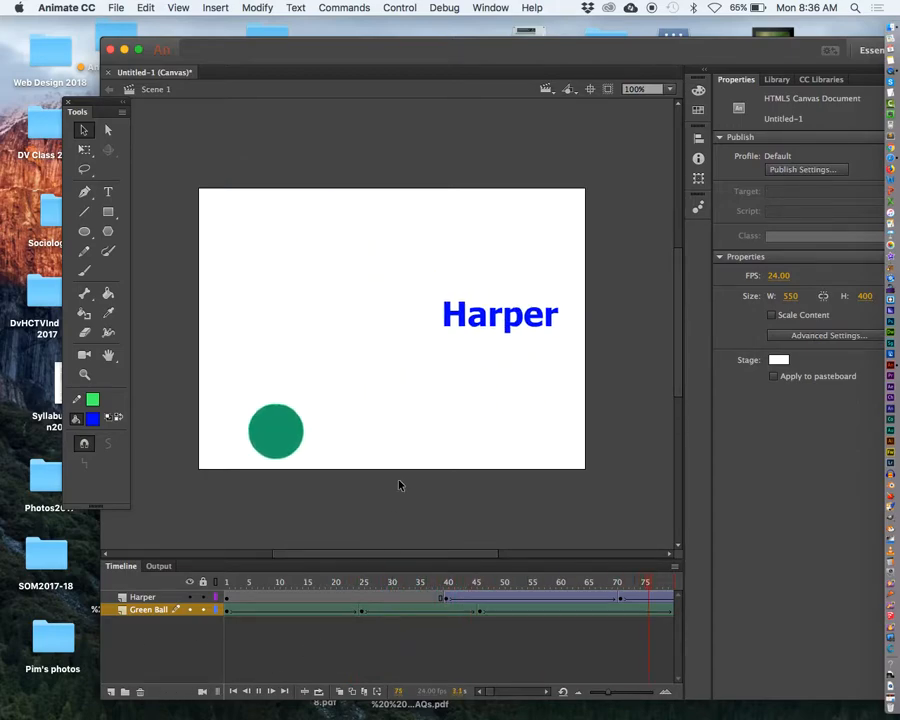
click(400, 8)
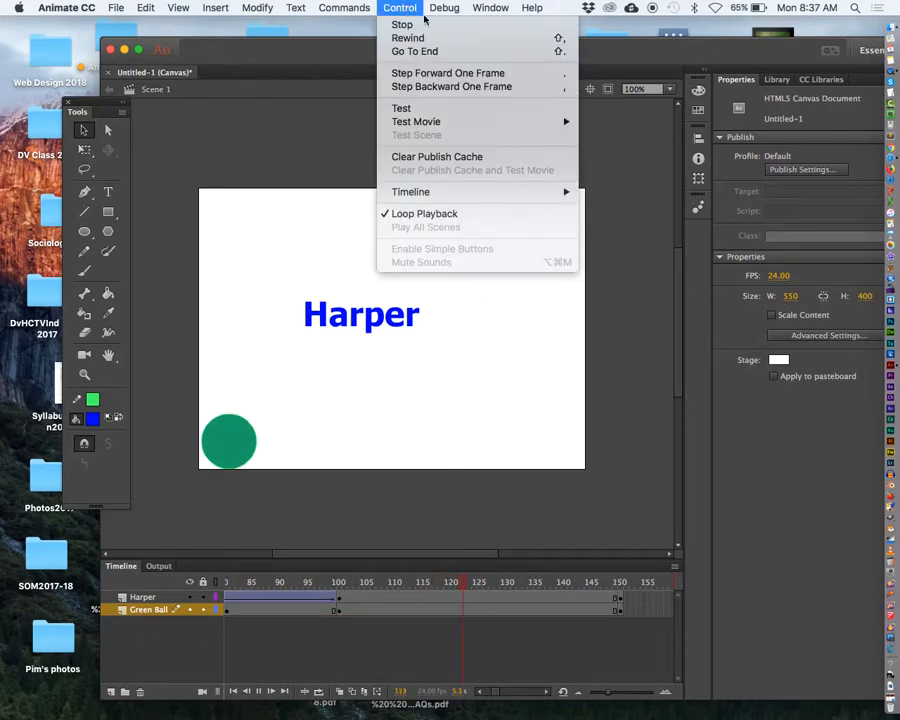
click(401, 25)
click(400, 8)
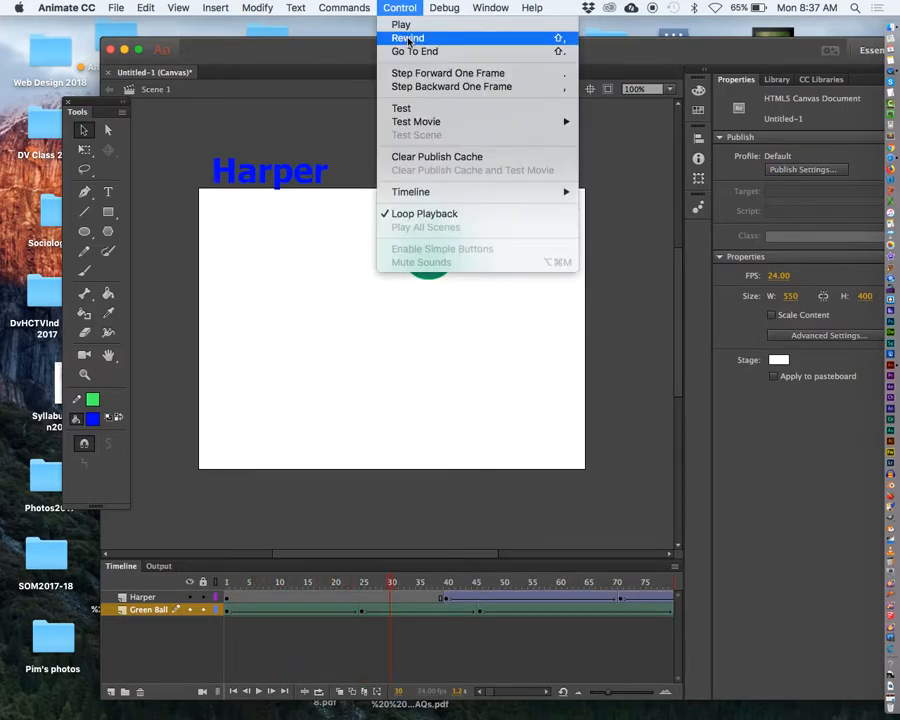
click(407, 38)
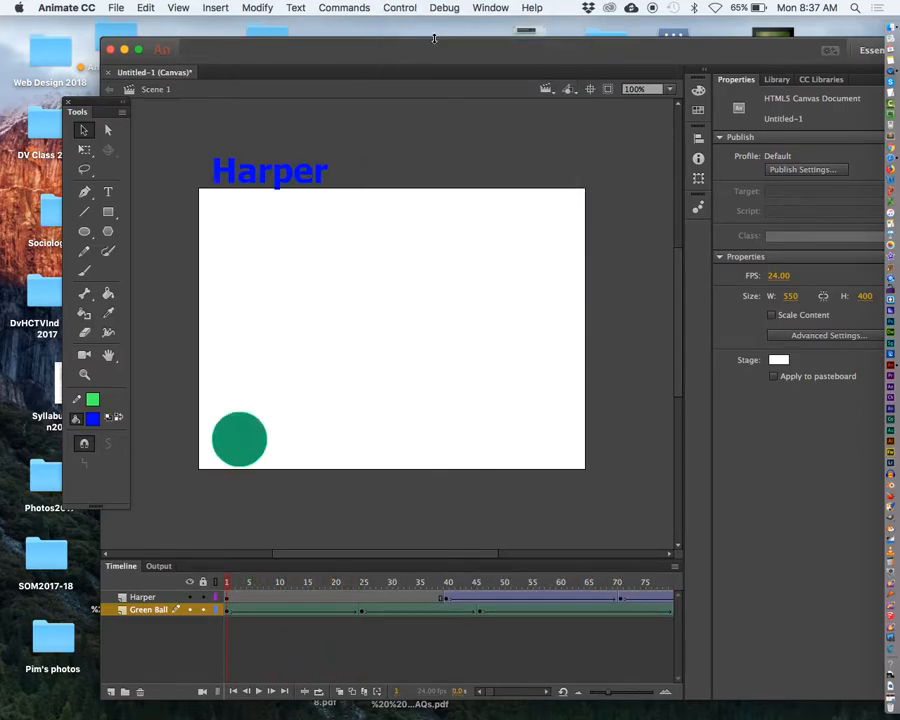